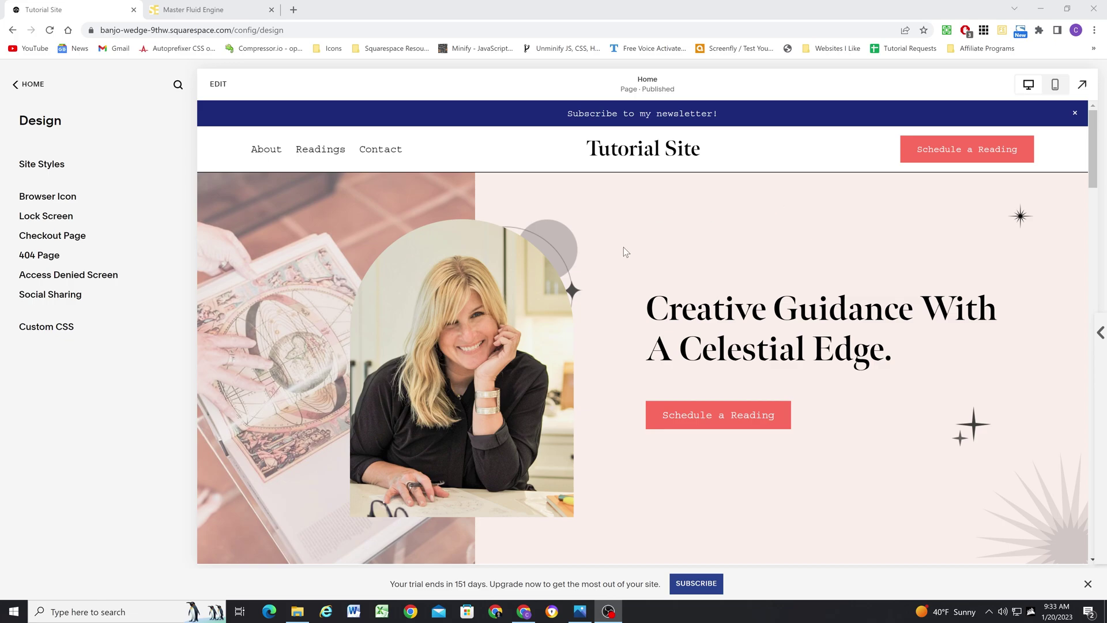
Scroll the Home page preview to look over the arched-photo hero.
scroll(618, 251, down, 1)
scroll(301, 280, up, 1)
Enter the Home page editor, review the hero section, then exit back to the preview.
click(218, 84)
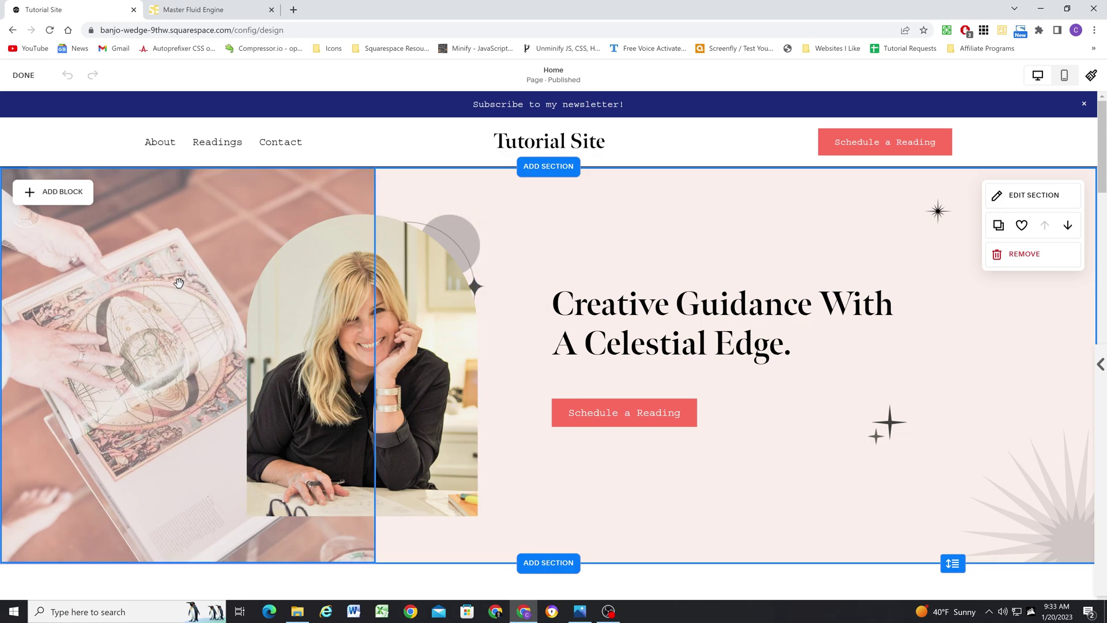
click(20, 76)
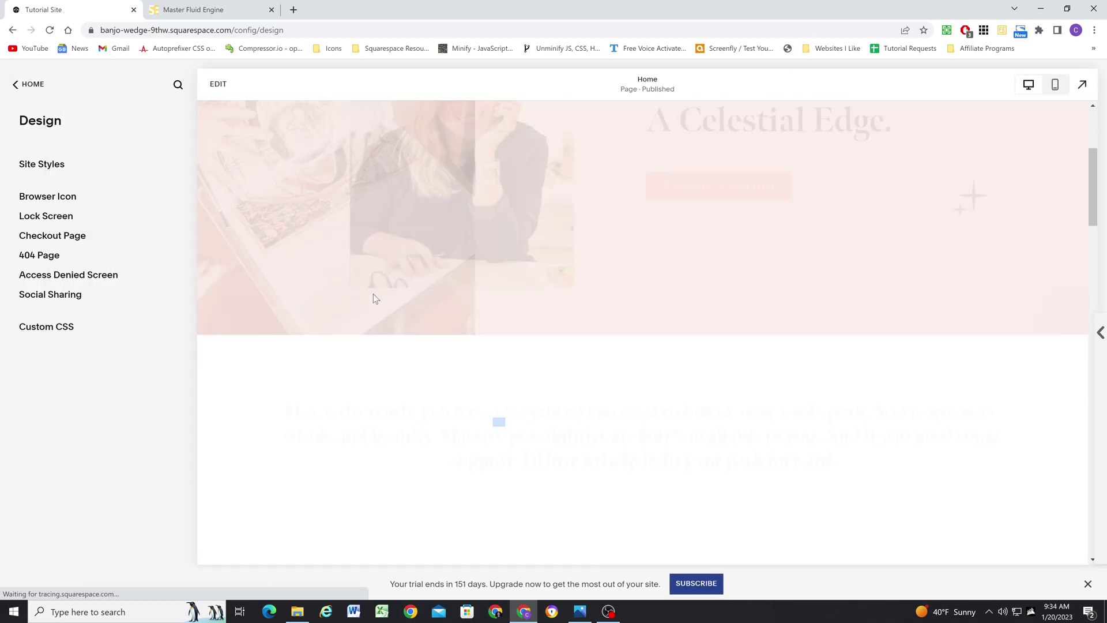
Scroll through the Home page preview.
scroll(375, 298, down, 10)
scroll(367, 301, up, 2)
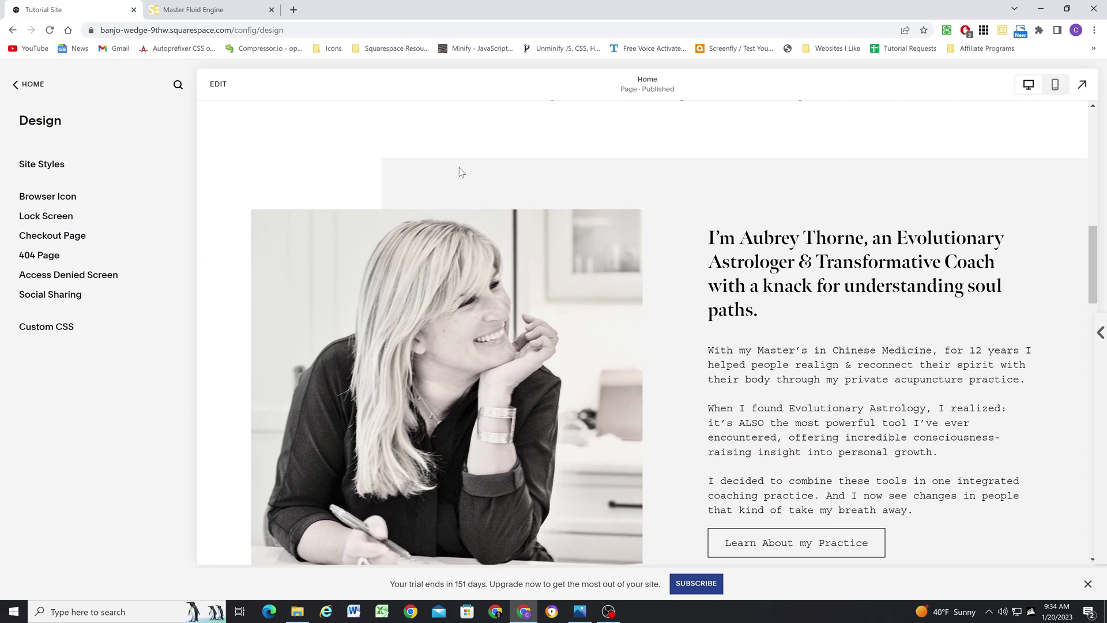
scroll(385, 162, down, 4)
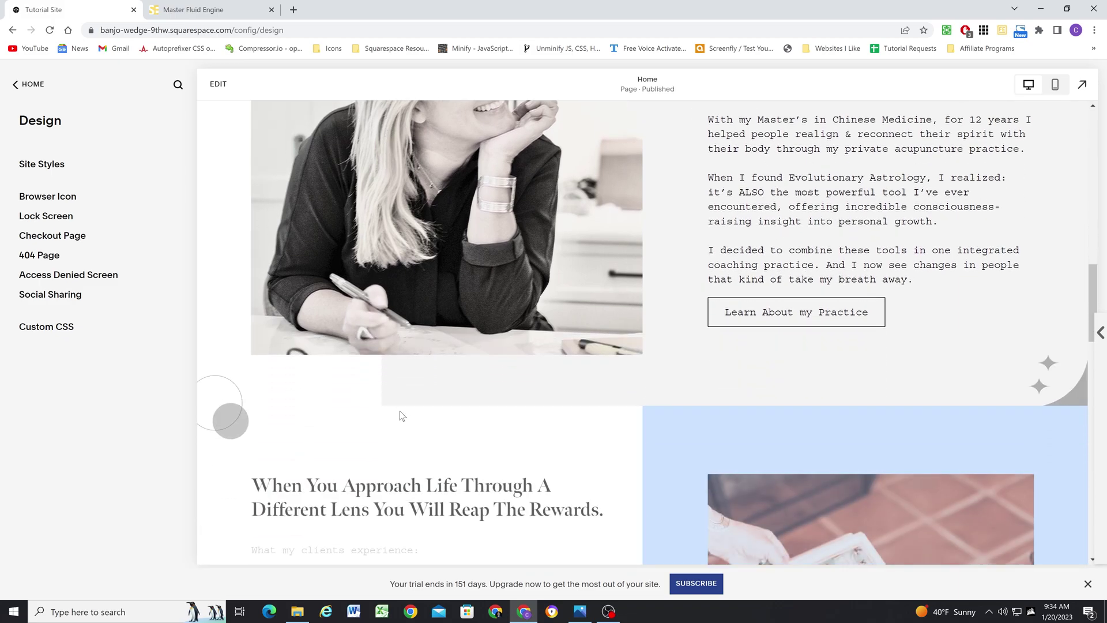
scroll(483, 288, up, 2)
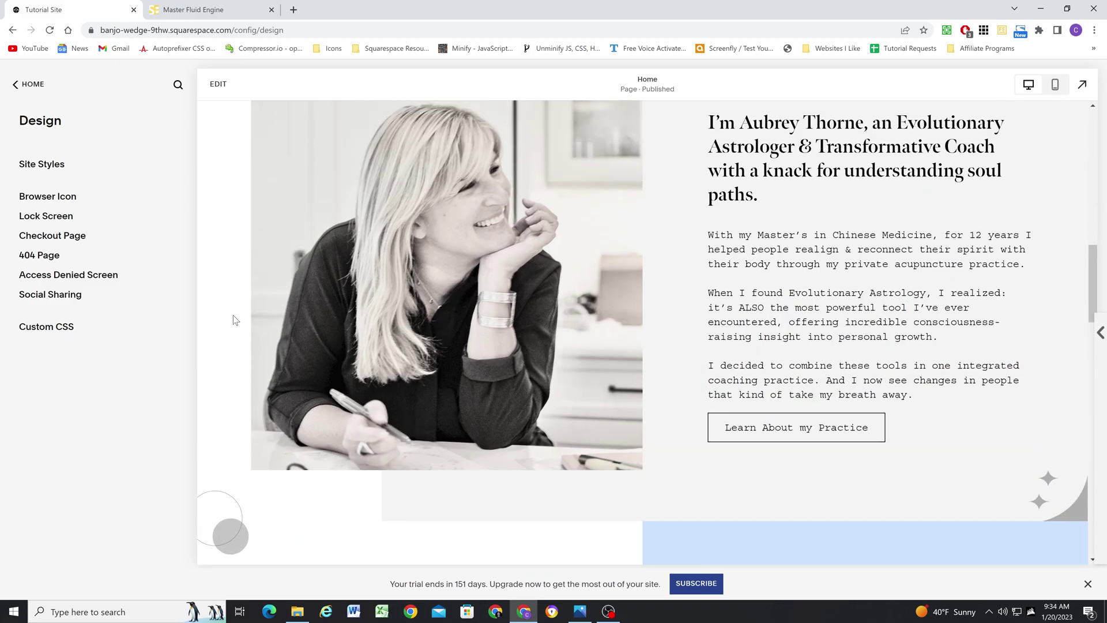
scroll(233, 315, up, 10)
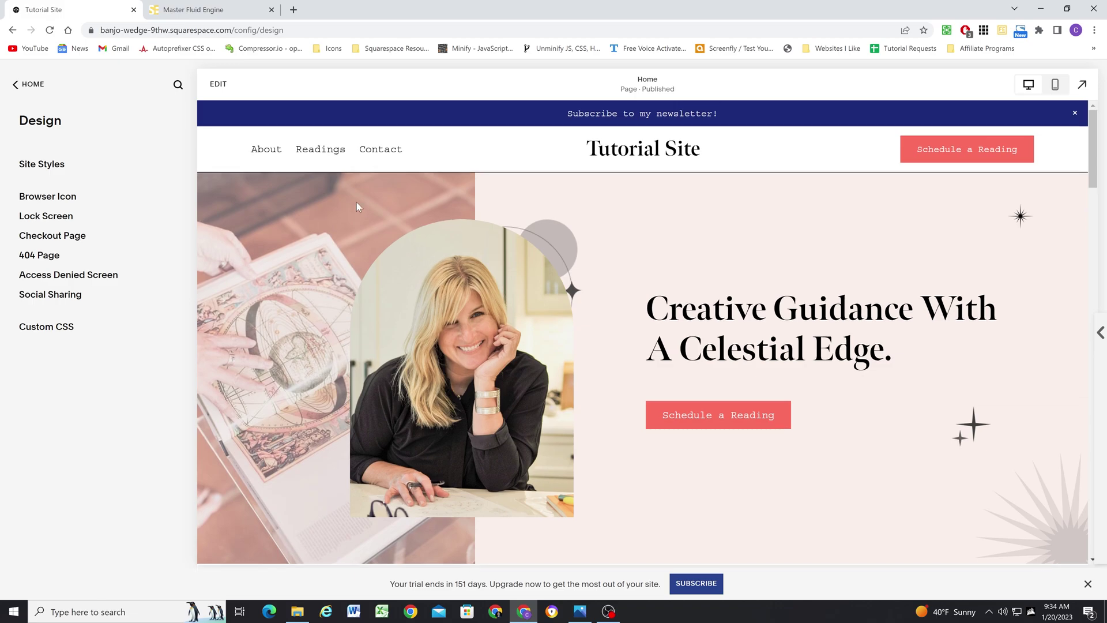
Go to the Readings page and scroll to the Astrology Readings: New Clients section.
click(321, 151)
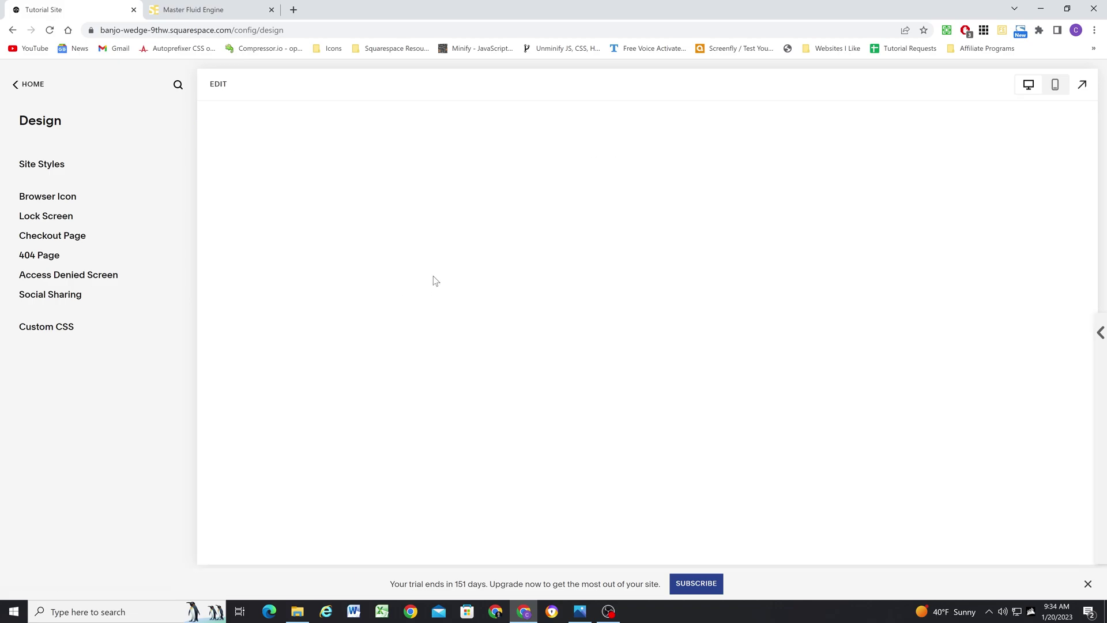
scroll(554, 296, down, 2)
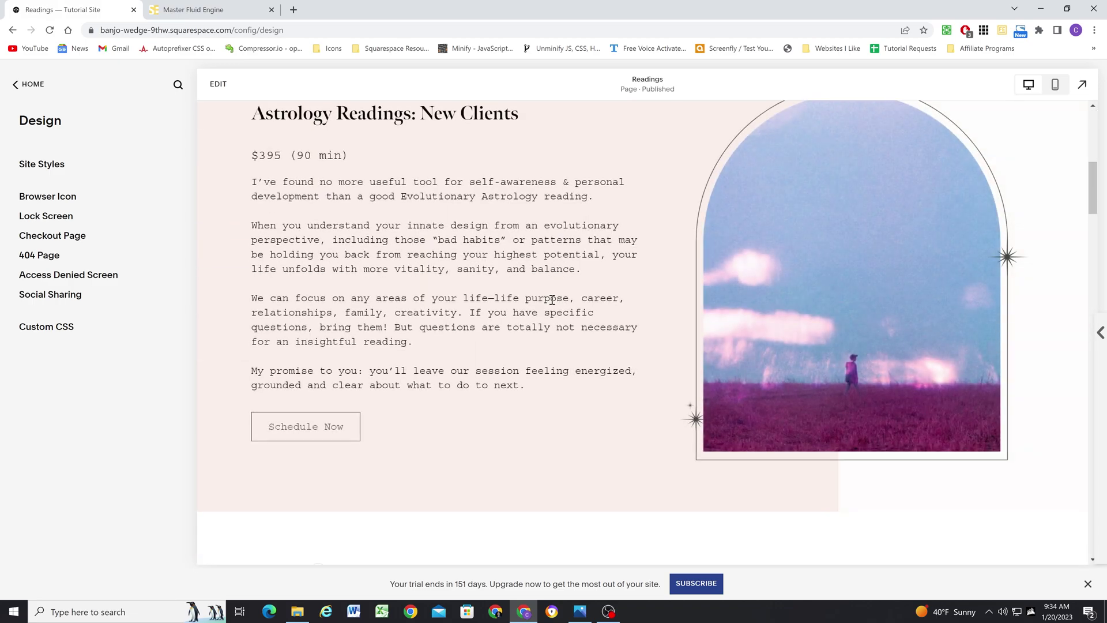
scroll(552, 300, up, 2)
scroll(797, 280, down, 4)
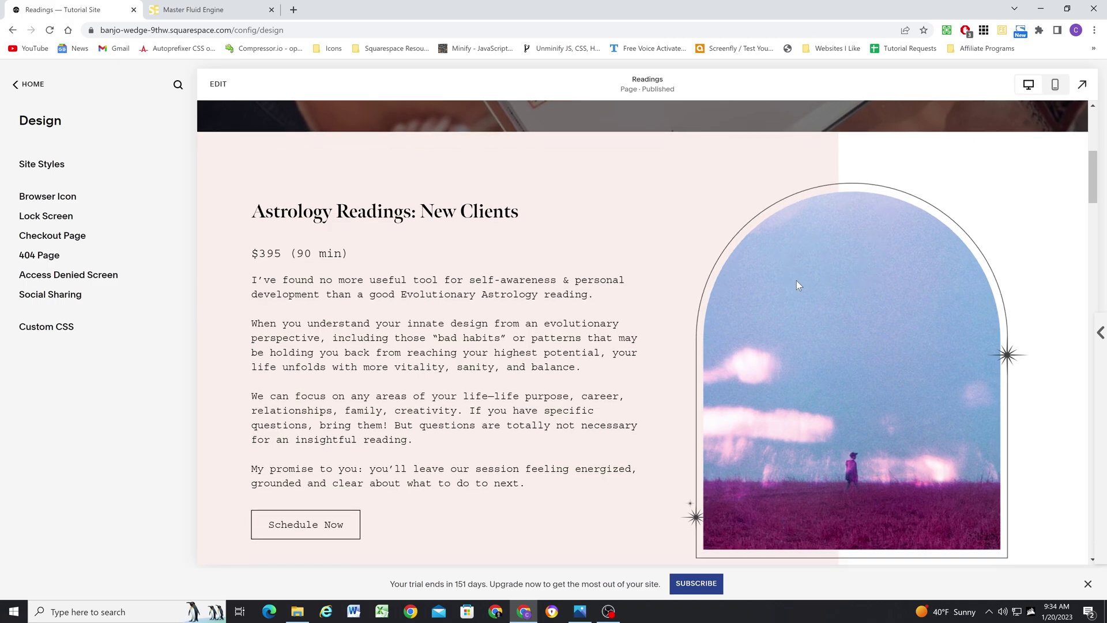
scroll(654, 397, up, 4)
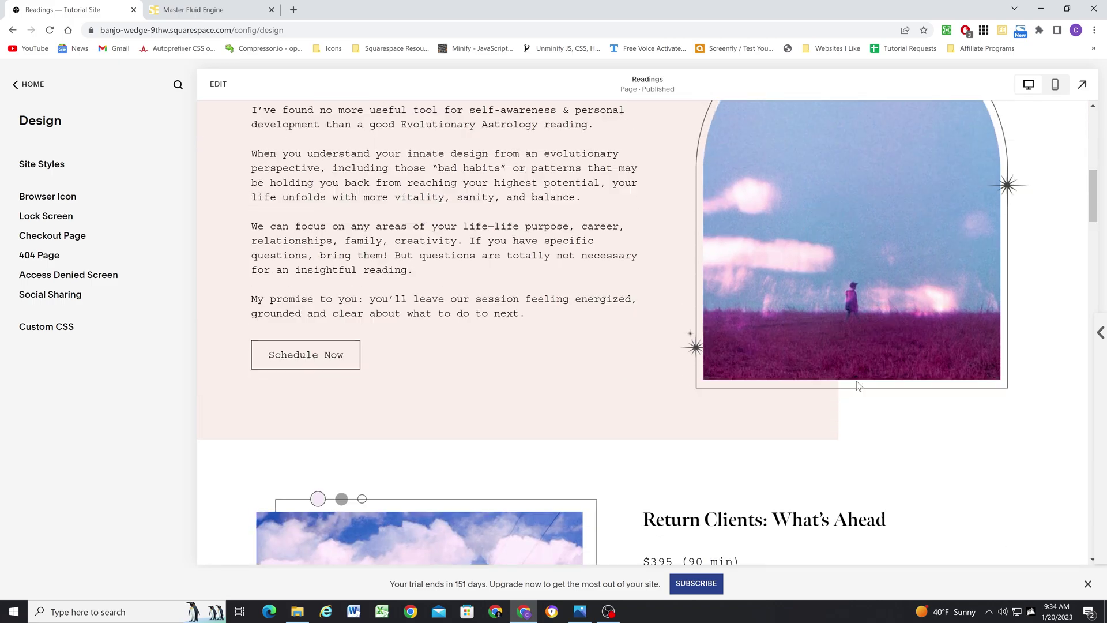
scroll(922, 237, up, 1)
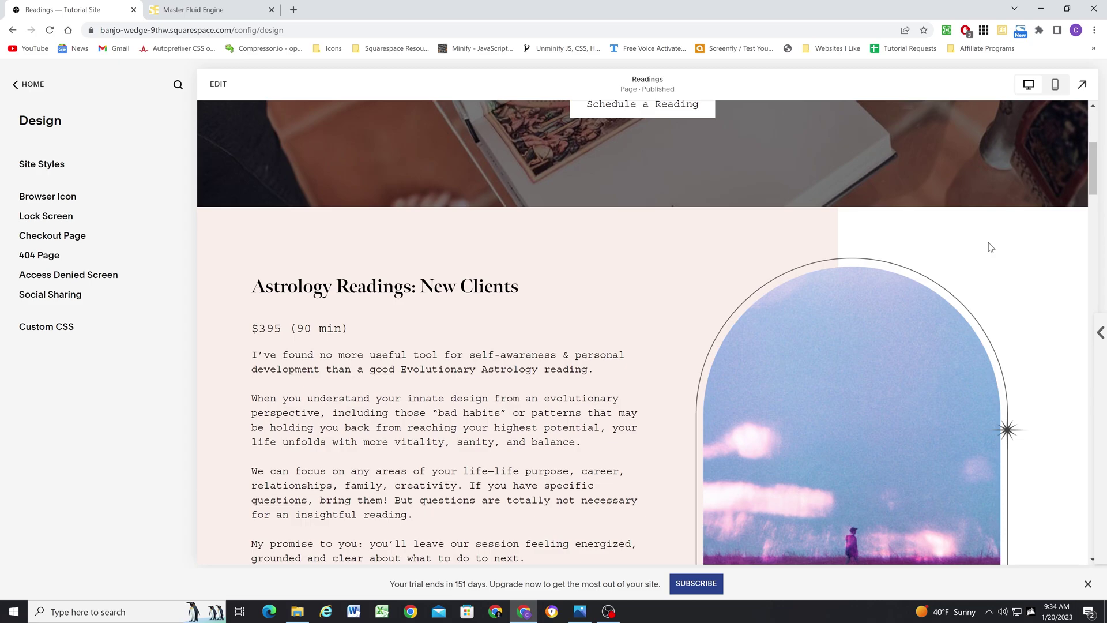
scroll(969, 225, down, 5)
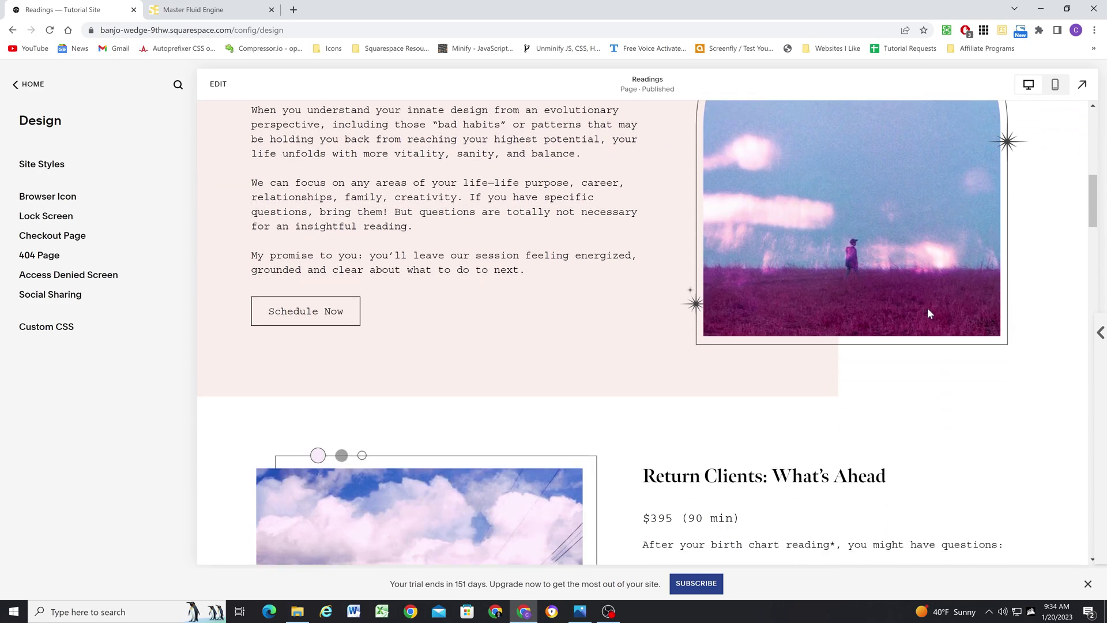
scroll(917, 323, up, 5)
scroll(565, 323, down, 3)
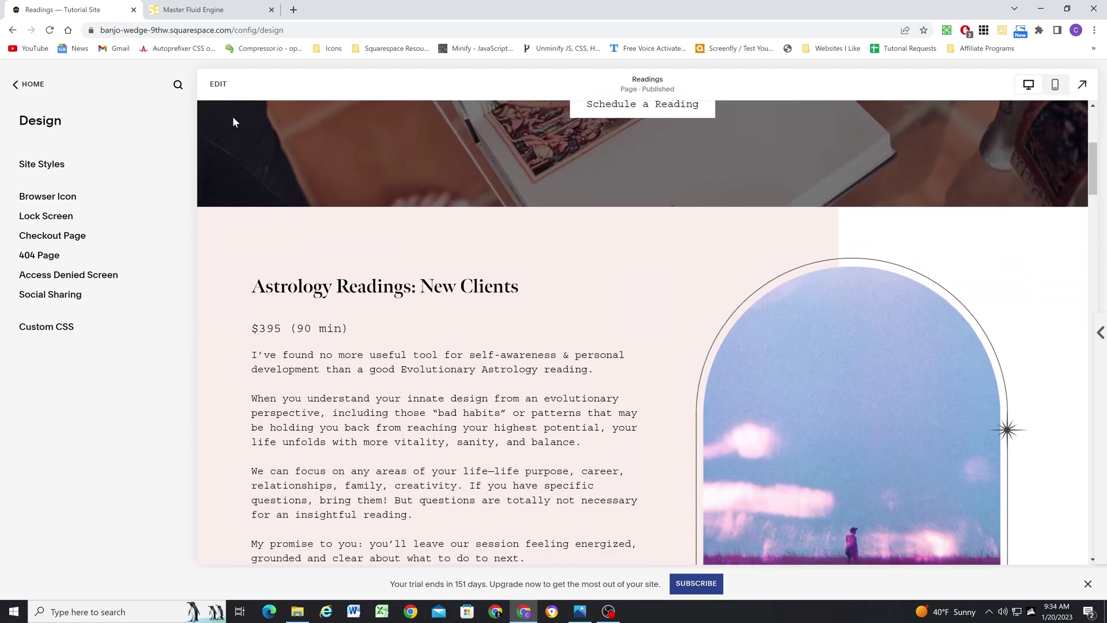
Enter the Readings page editor and duplicate the Astrology Readings: New Clients section.
click(218, 84)
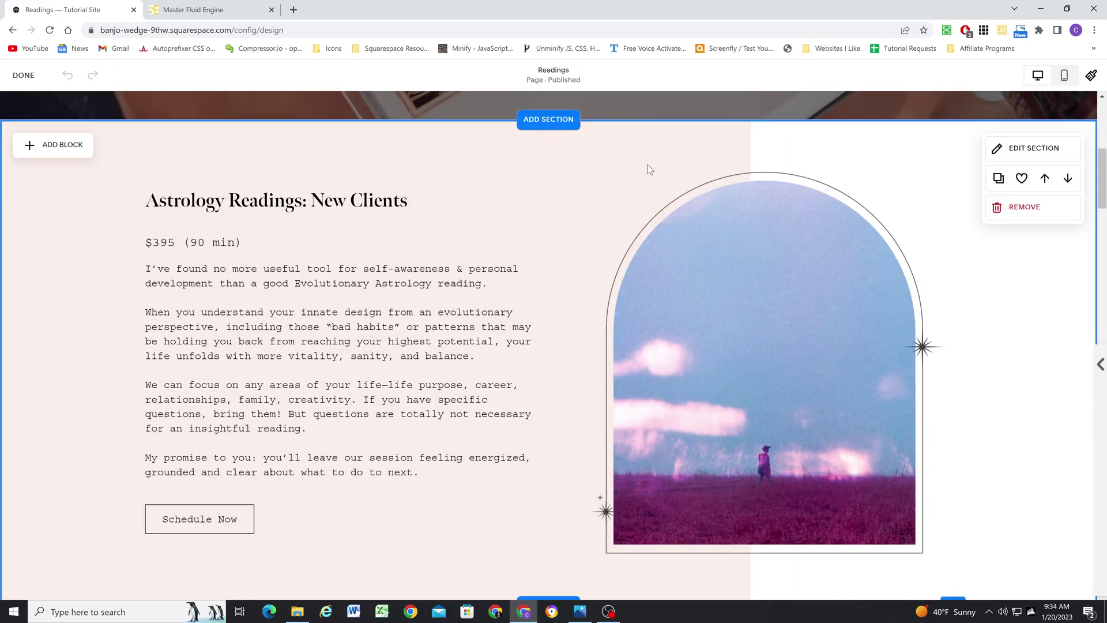
scroll(648, 164, down, 1)
scroll(590, 148, up, 2)
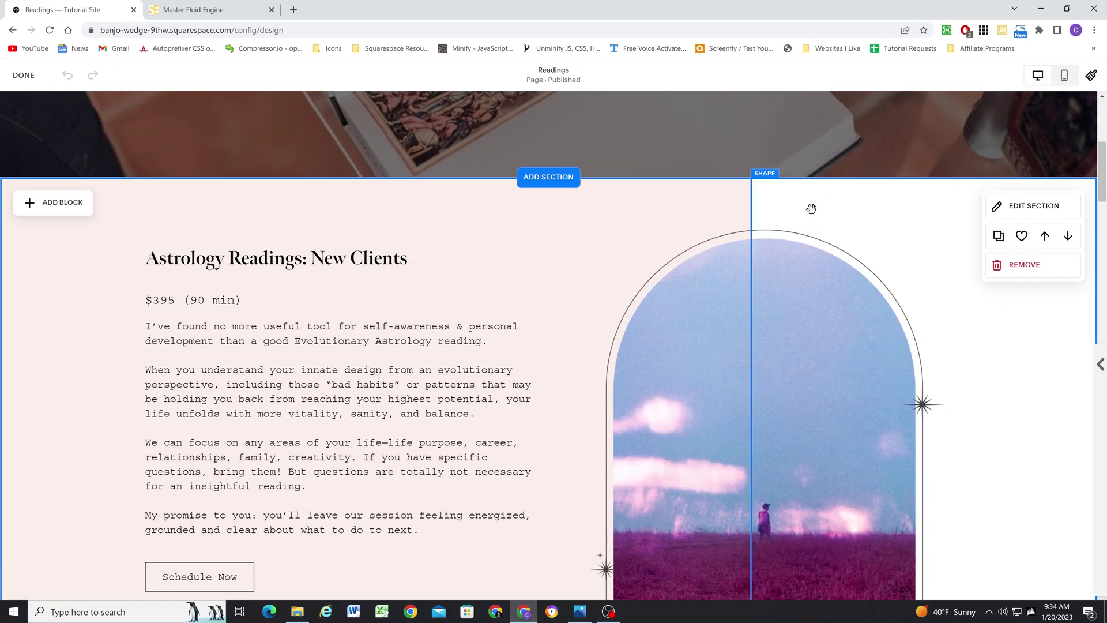
scroll(813, 184, down, 1)
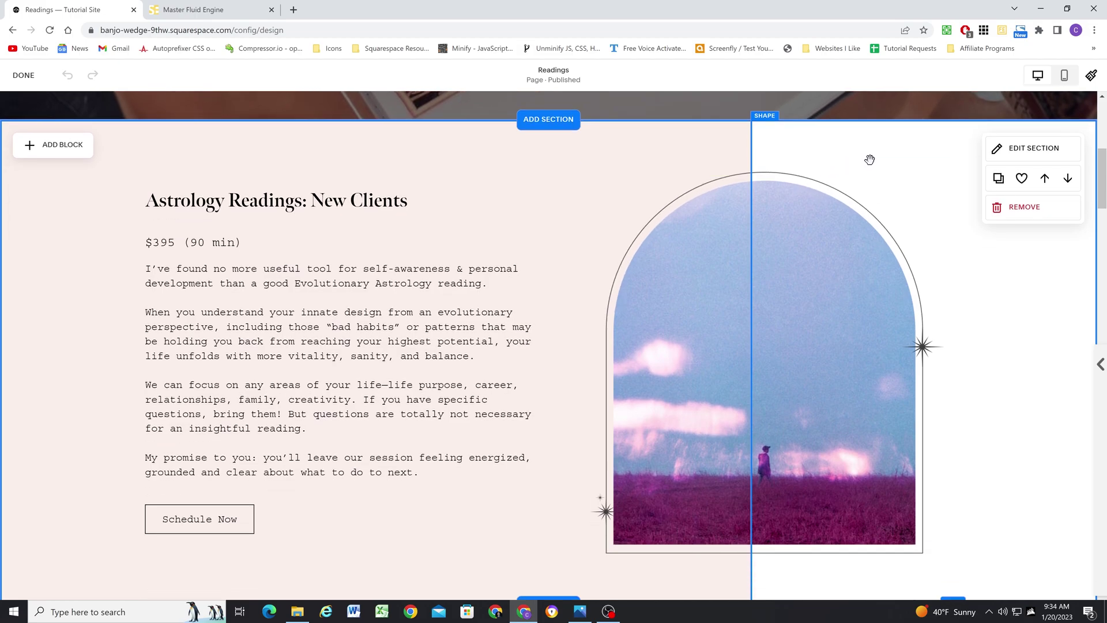
scroll(804, 151, up, 1)
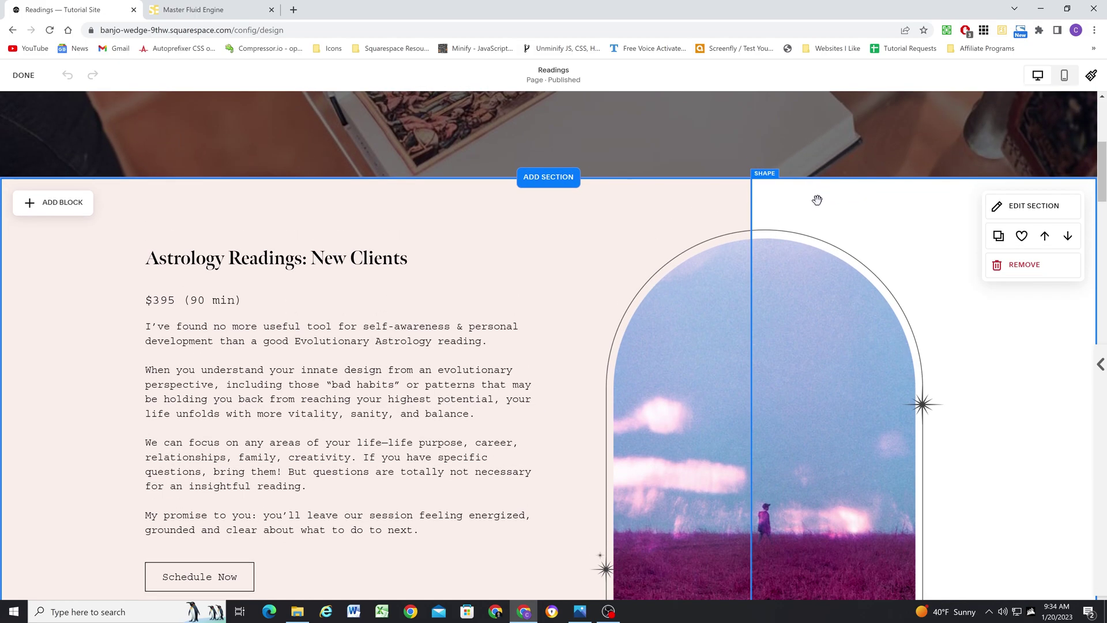
scroll(471, 222, down, 1)
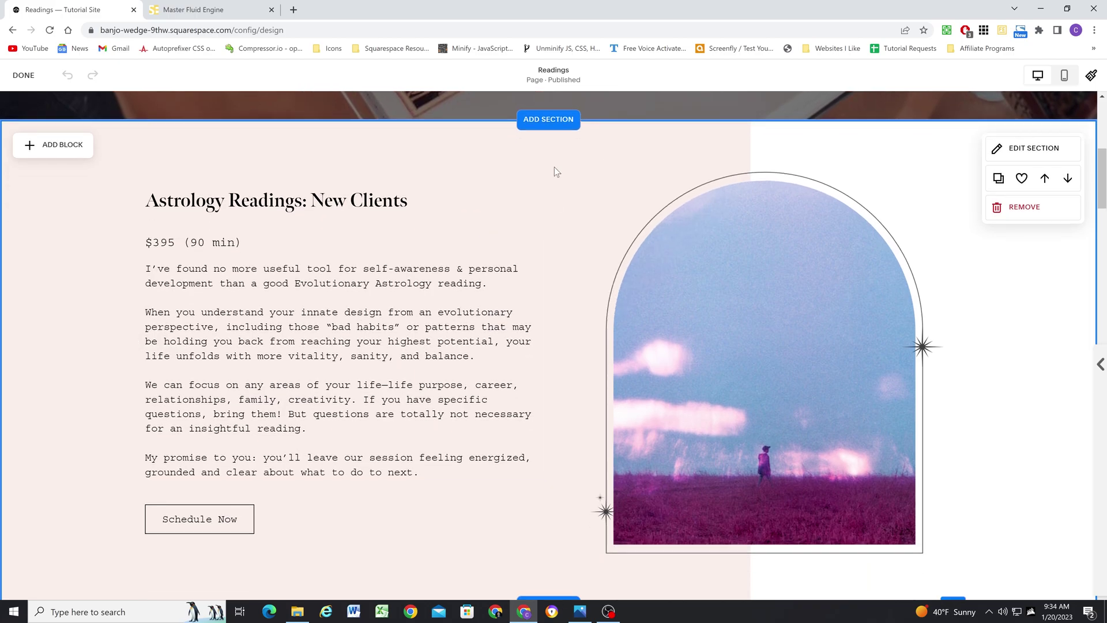
scroll(596, 176, up, 1)
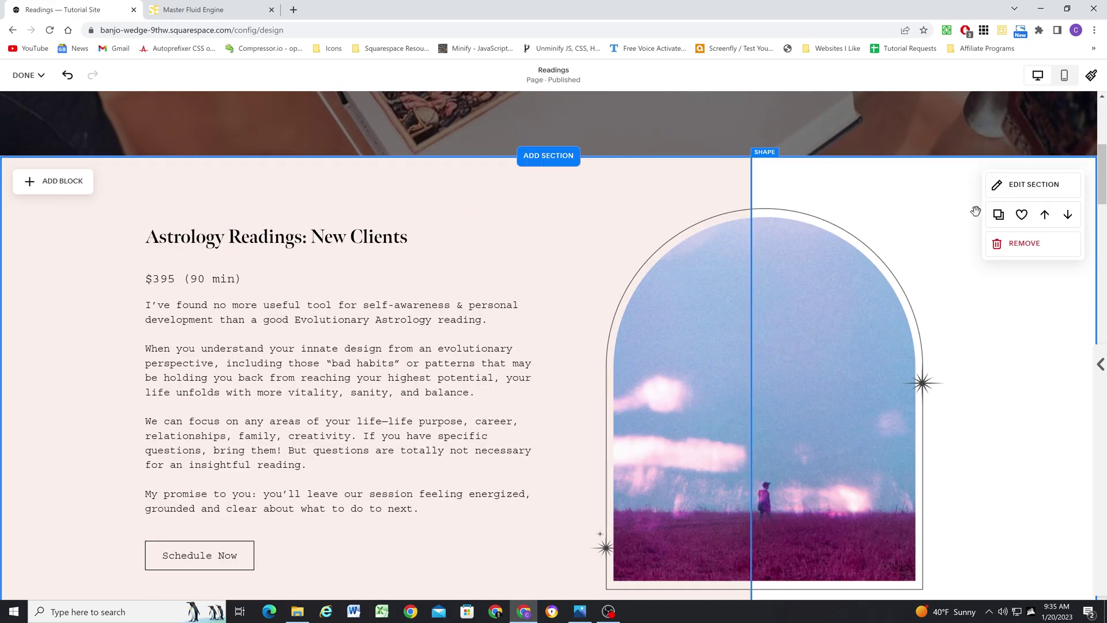
click(998, 215)
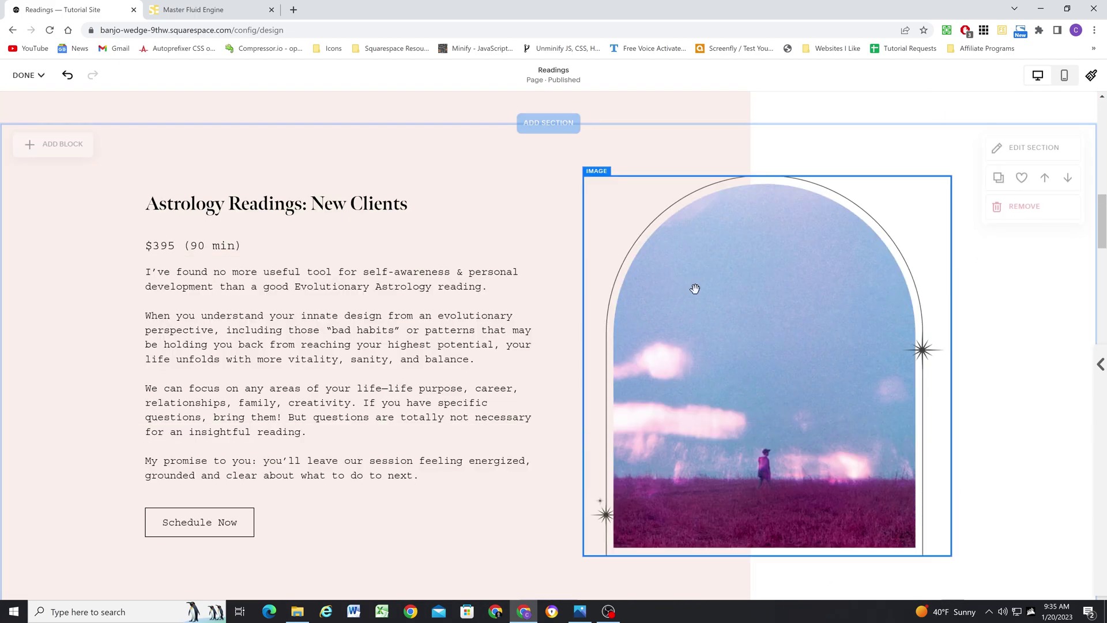
Move the shape block and stretch it out to the page's left edge.
scroll(749, 291, up, 3)
scroll(821, 320, down, 1)
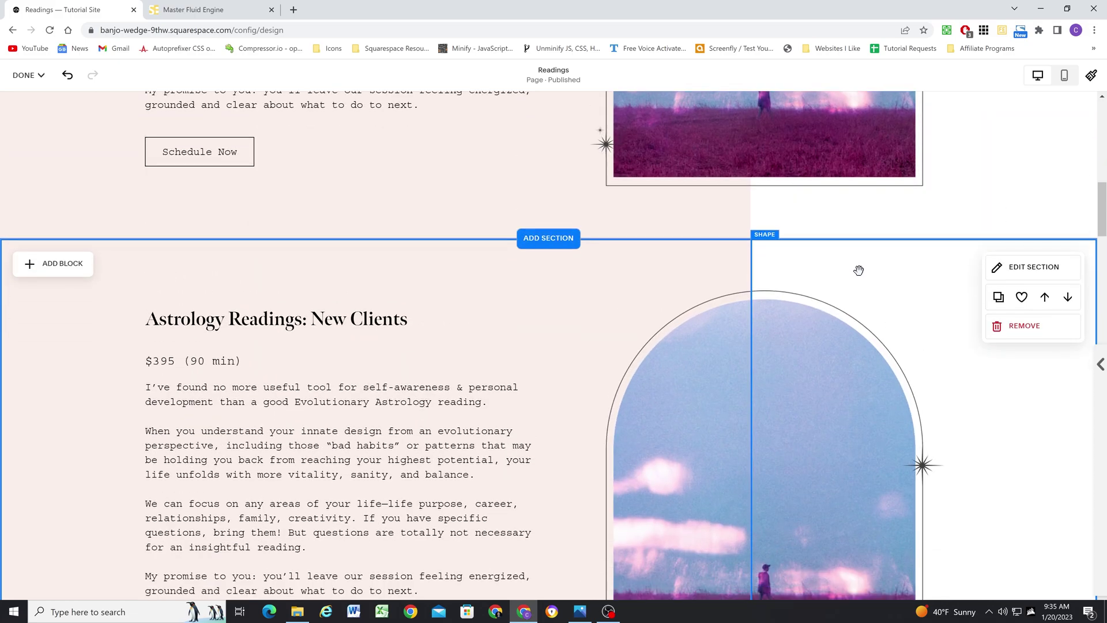
drag(889, 262, 587, 281)
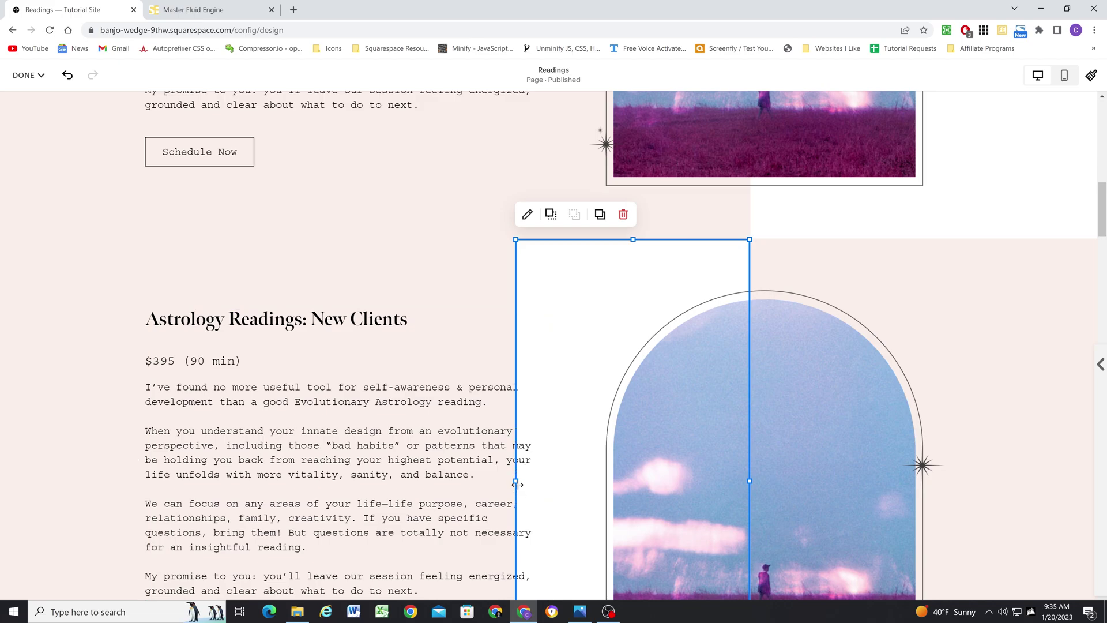
drag(516, 481, 5, 450)
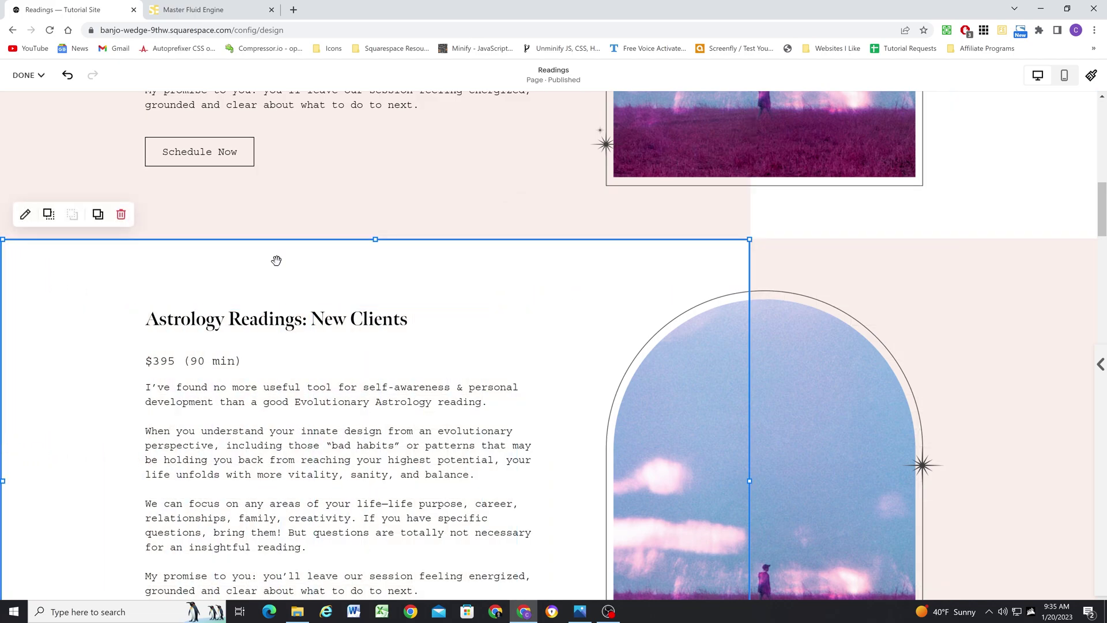
Give the shape block the pale pink site palette colour.
click(24, 215)
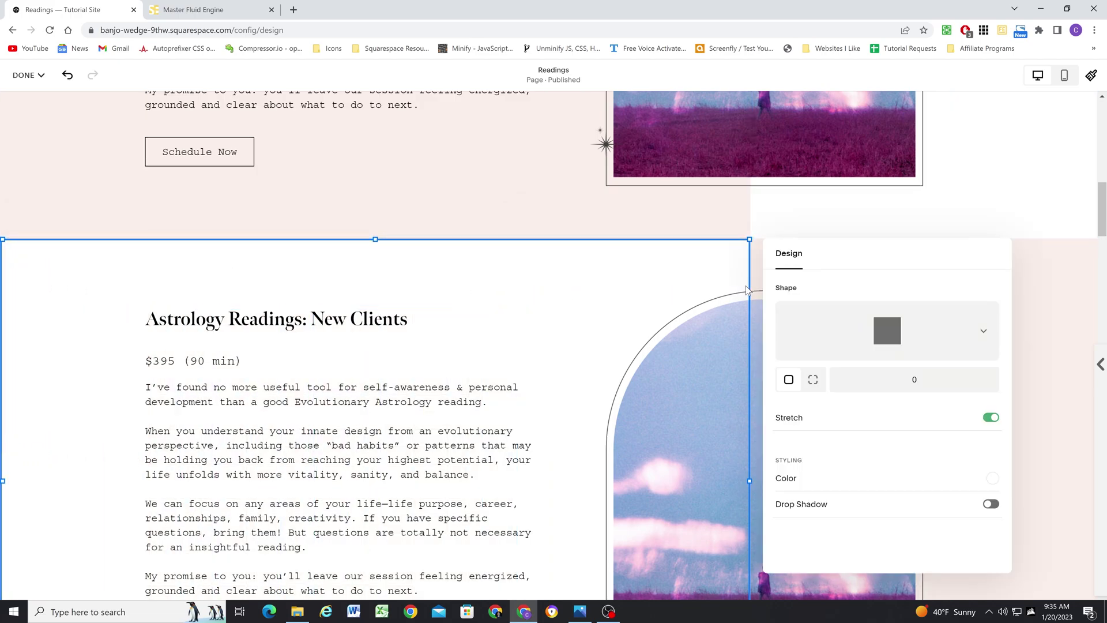
click(993, 479)
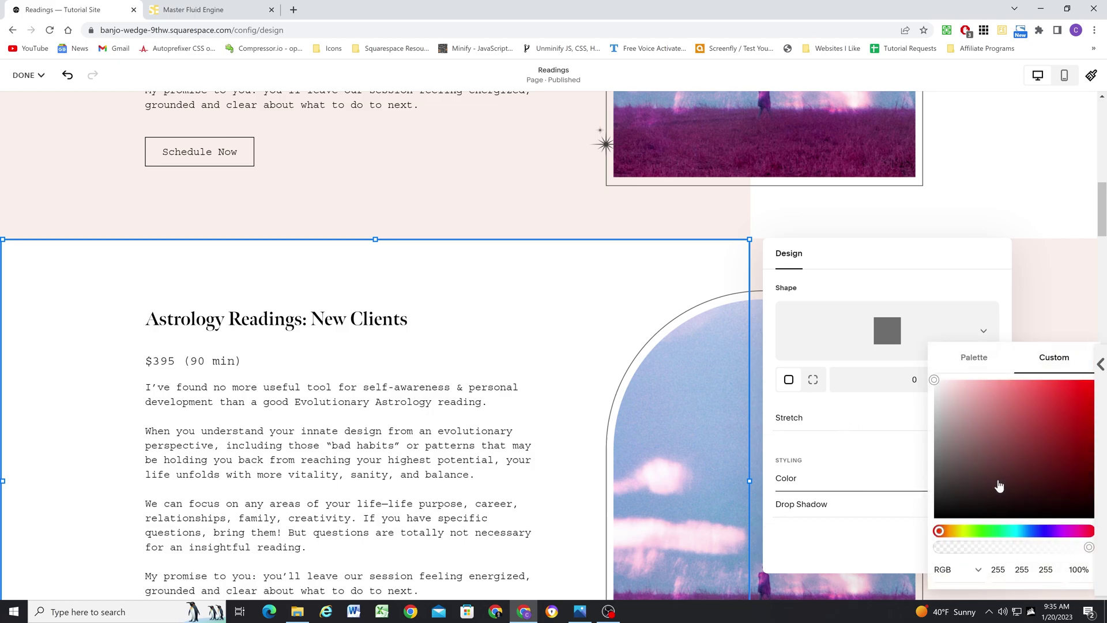
click(1015, 358)
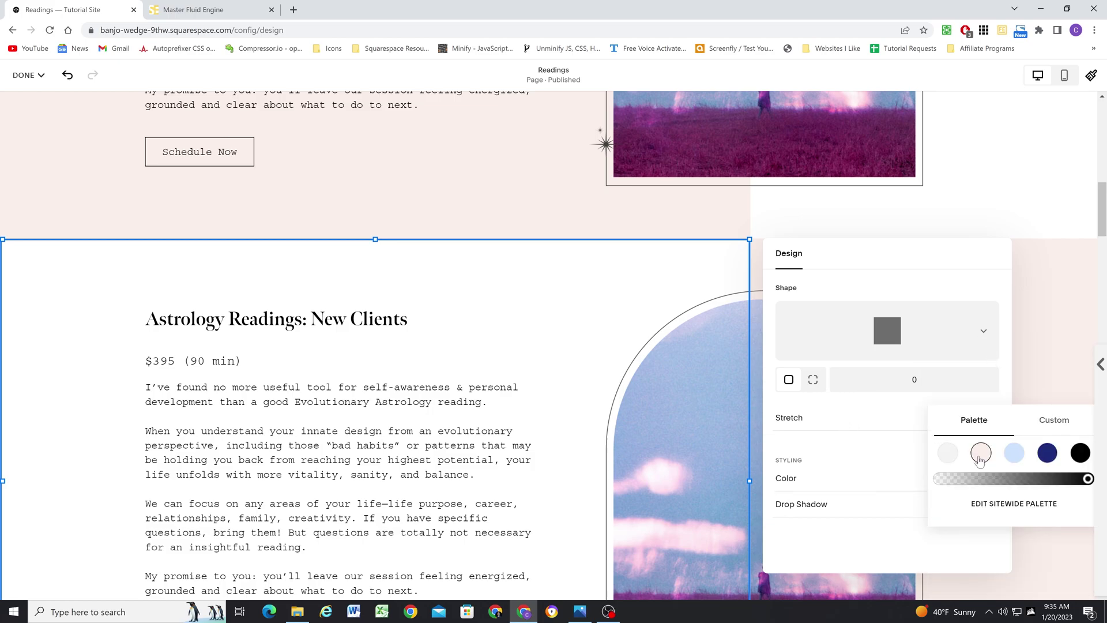
click(980, 457)
click(1076, 281)
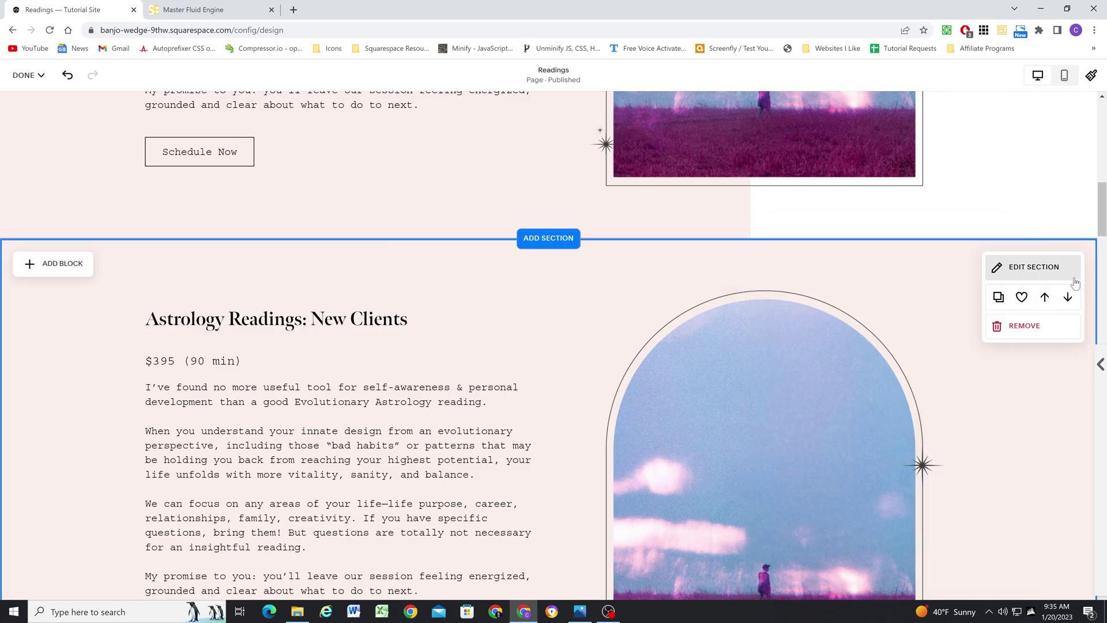
Apply the Lightest 1 colour theme to the section.
click(1033, 266)
click(1027, 316)
click(998, 385)
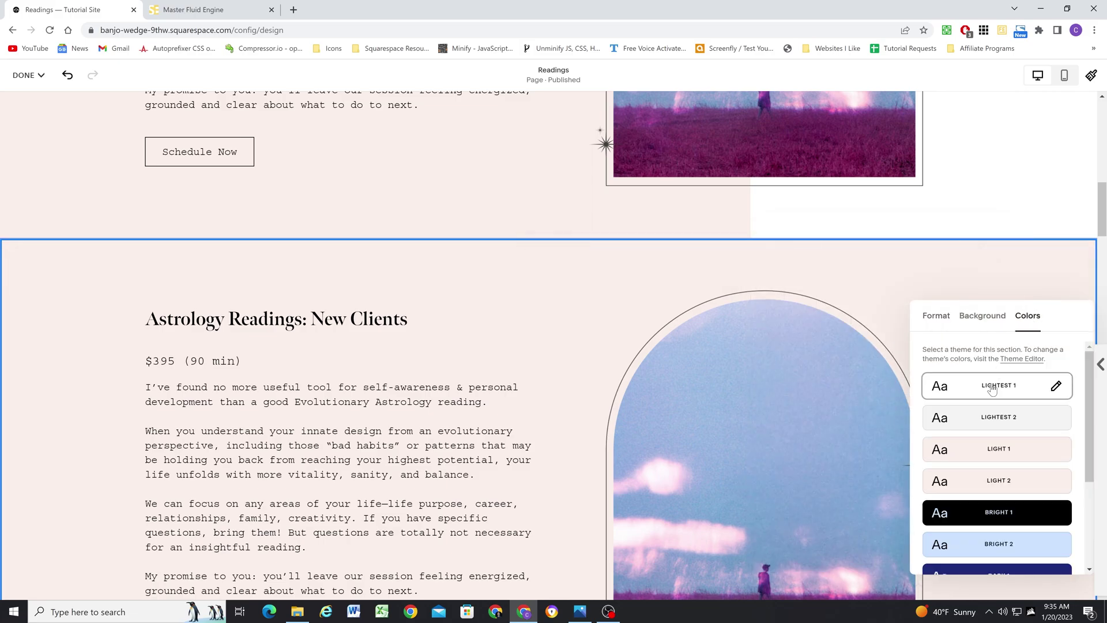
click(805, 264)
Compare both New Clients sections on desktop, then switch to the mobile preview.
scroll(524, 301, down, 5)
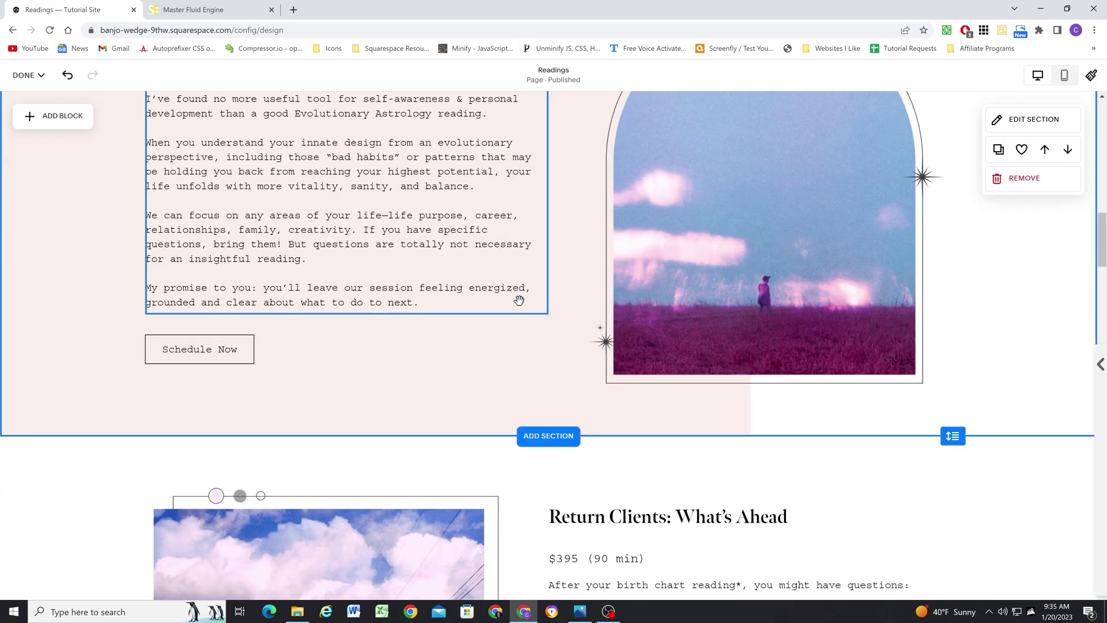
scroll(517, 311, up, 5)
scroll(516, 311, up, 3)
scroll(573, 269, down, 4)
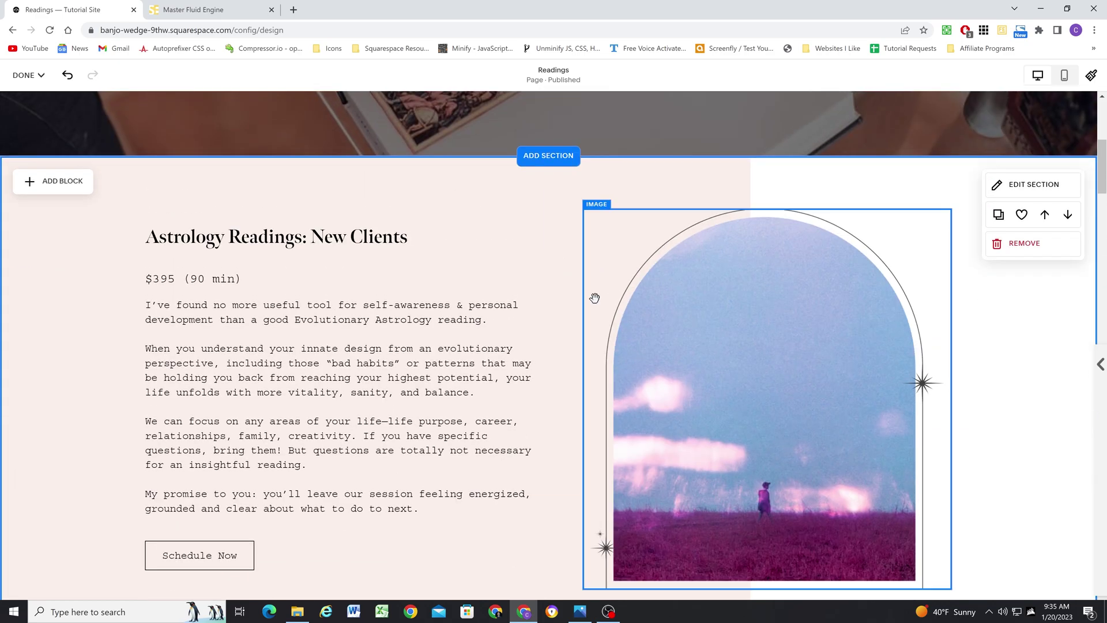
scroll(542, 282, up, 1)
scroll(539, 300, down, 3)
scroll(578, 295, up, 2)
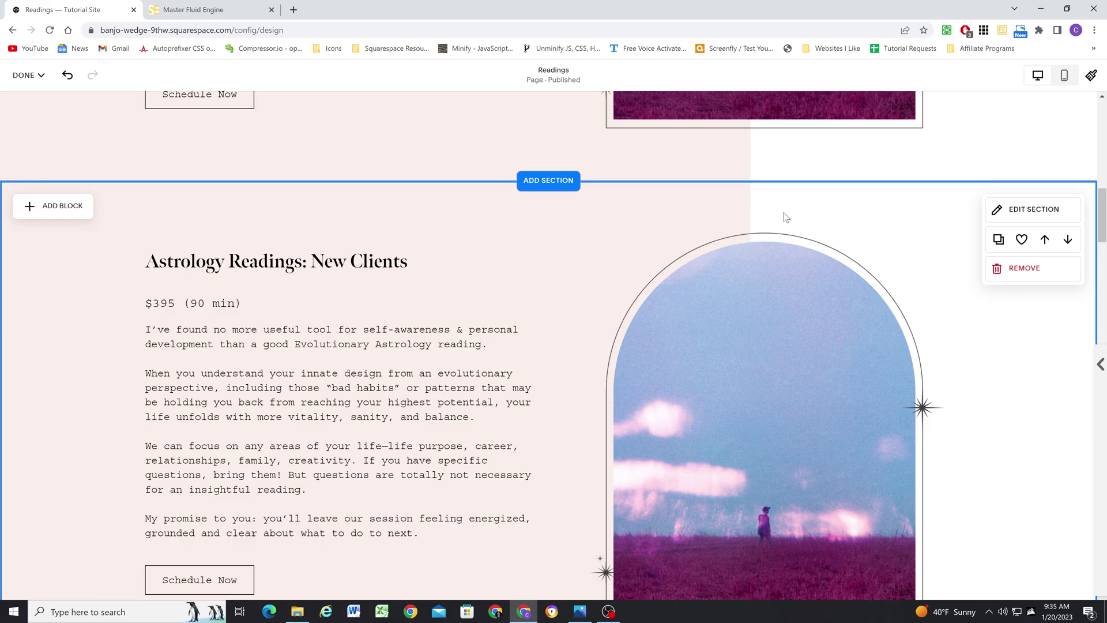
scroll(583, 254, down, 1)
scroll(583, 279, up, 3)
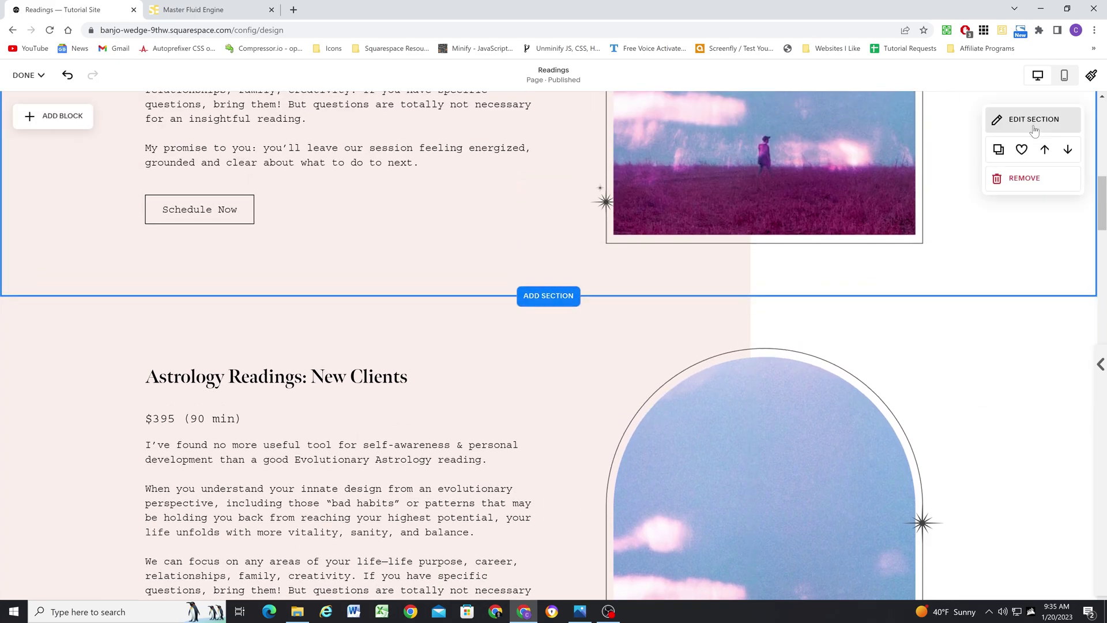
click(1062, 79)
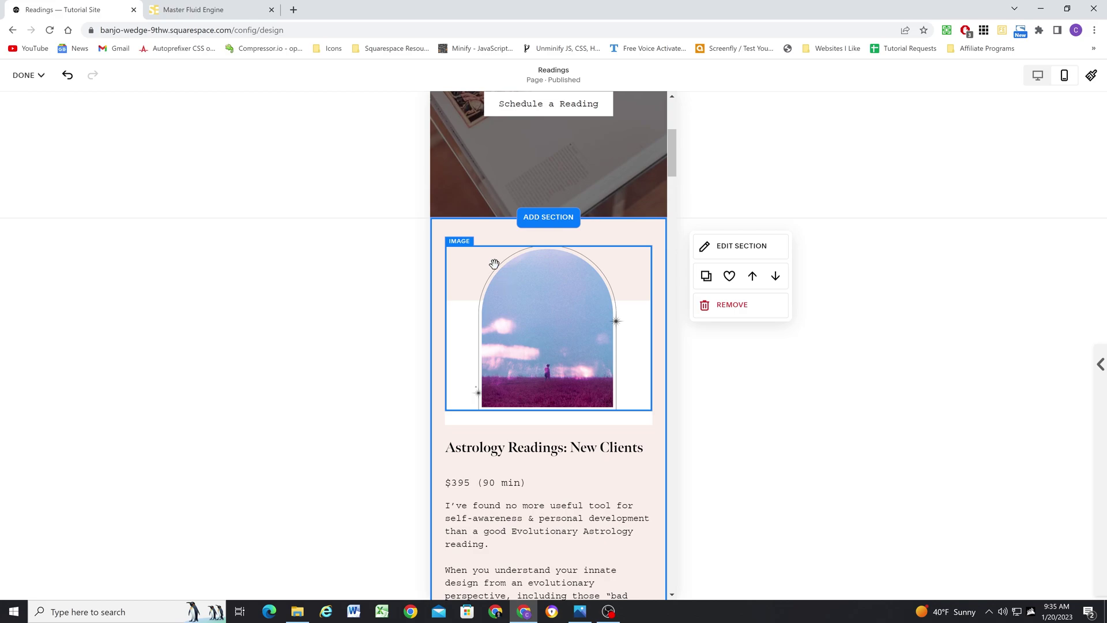
Widen the white shape behind the arch image out to both left and right edges.
scroll(494, 263, down, 2)
scroll(524, 235, up, 1)
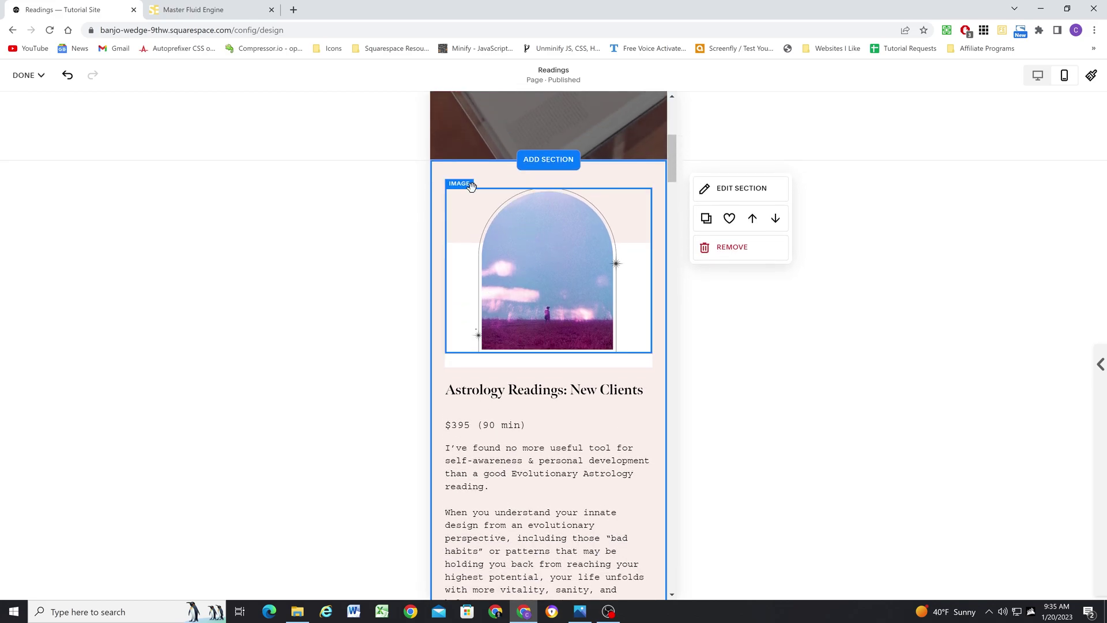
scroll(467, 237, down, 1)
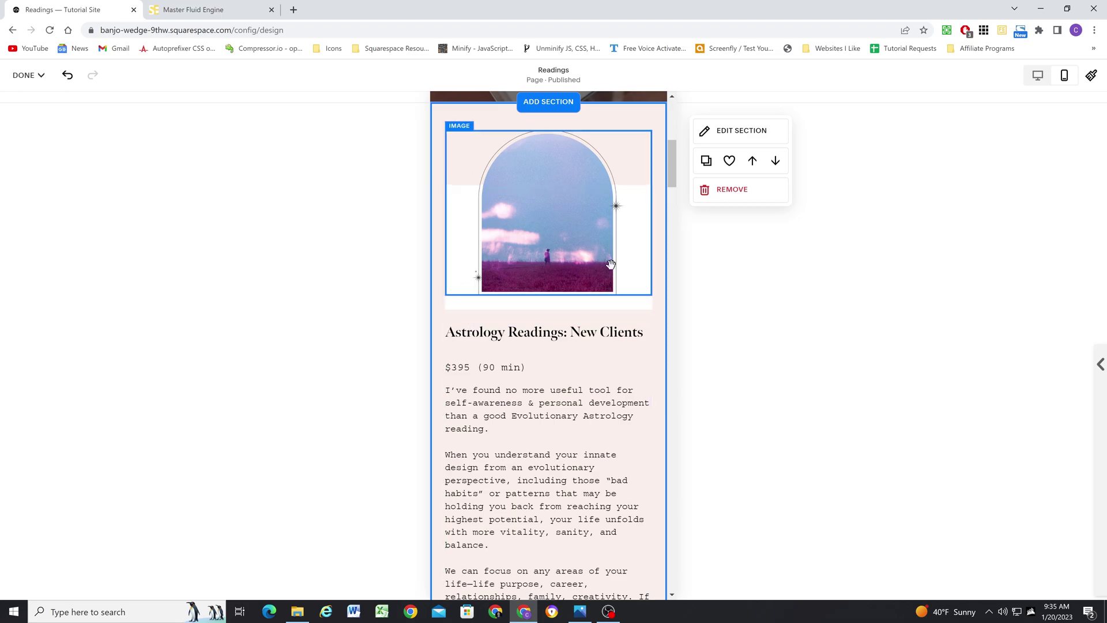
click(634, 308)
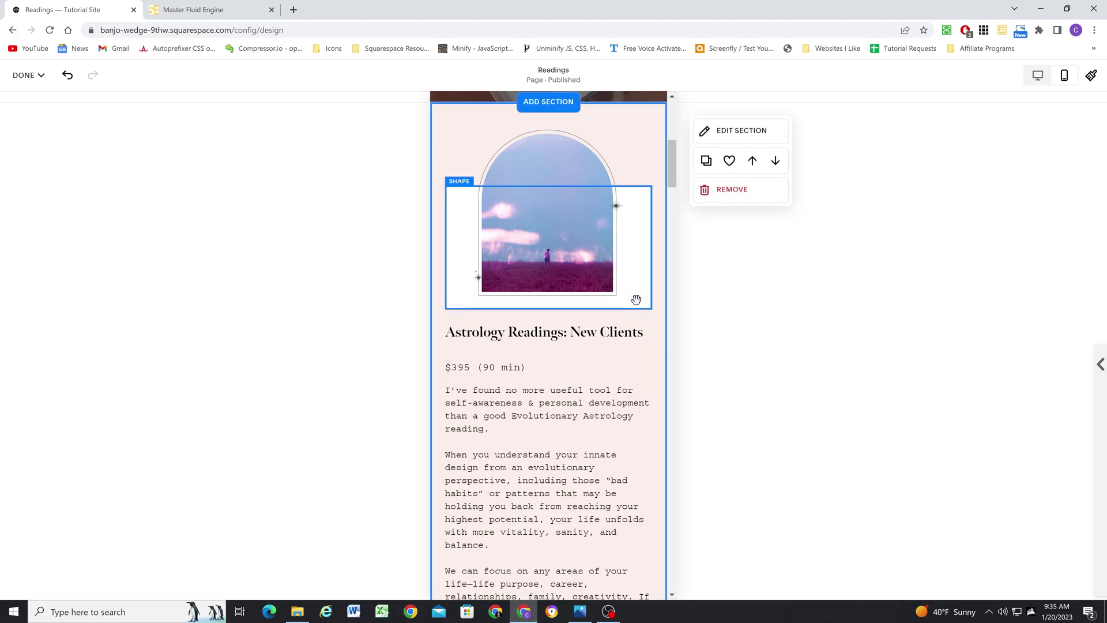
click(635, 299)
drag(652, 247, 664, 247)
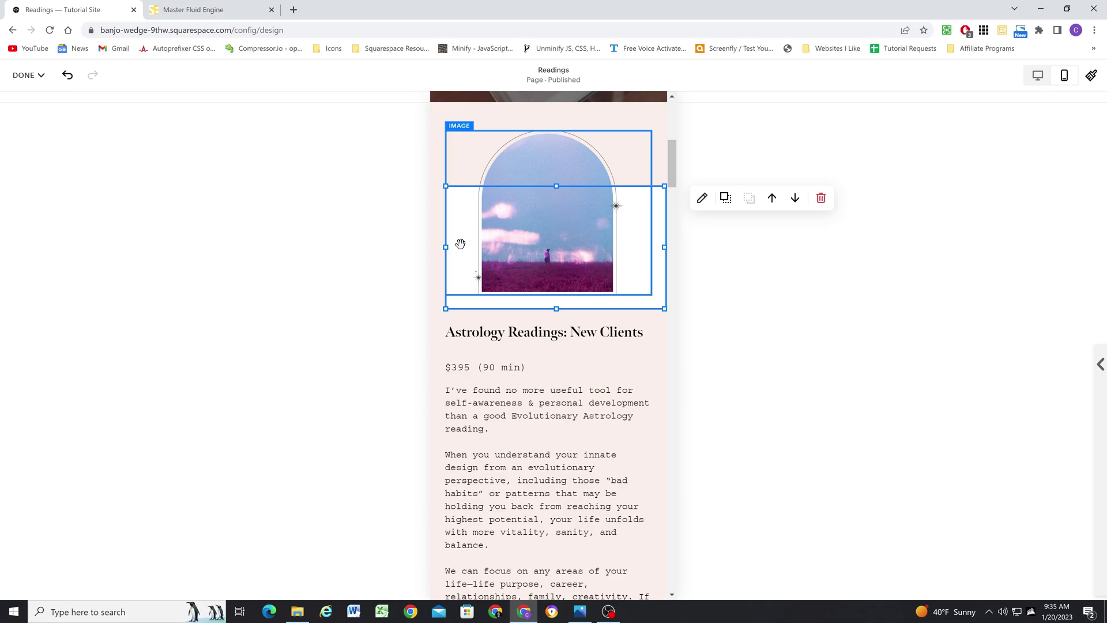
drag(445, 247, 430, 247)
click(663, 383)
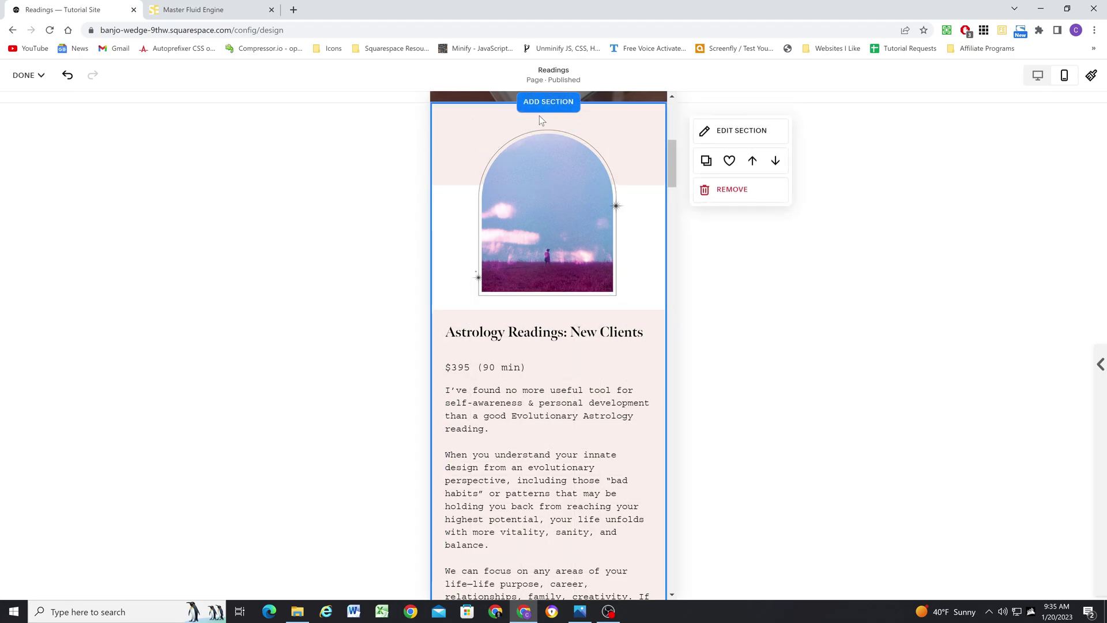
Raise the shape's top to the section top, then shorten it from the bottom.
click(441, 257)
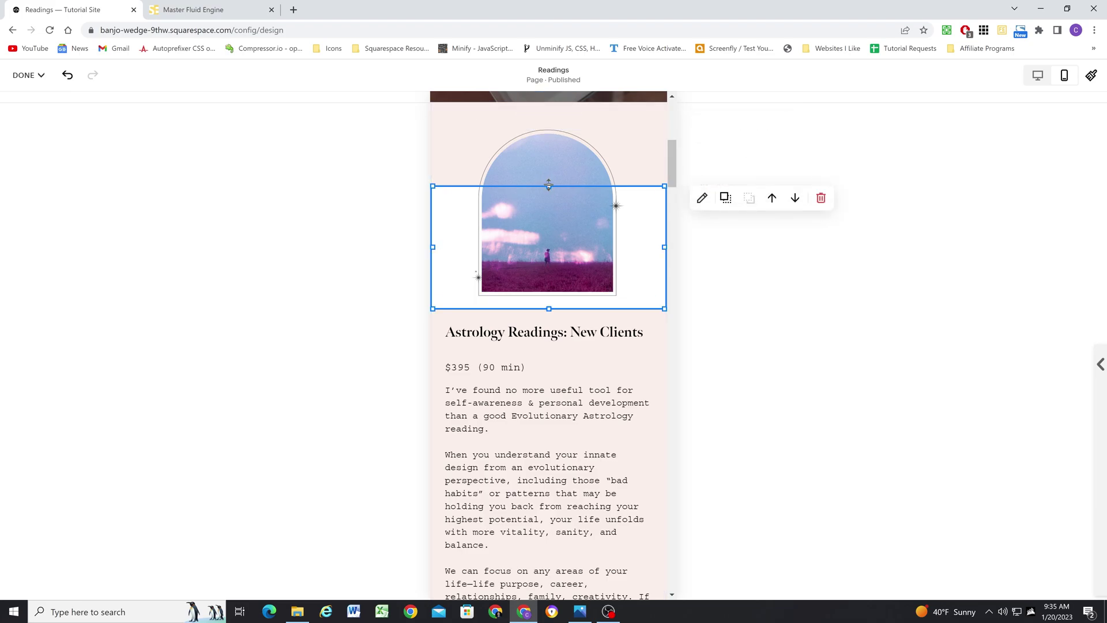
drag(549, 184, 562, 104)
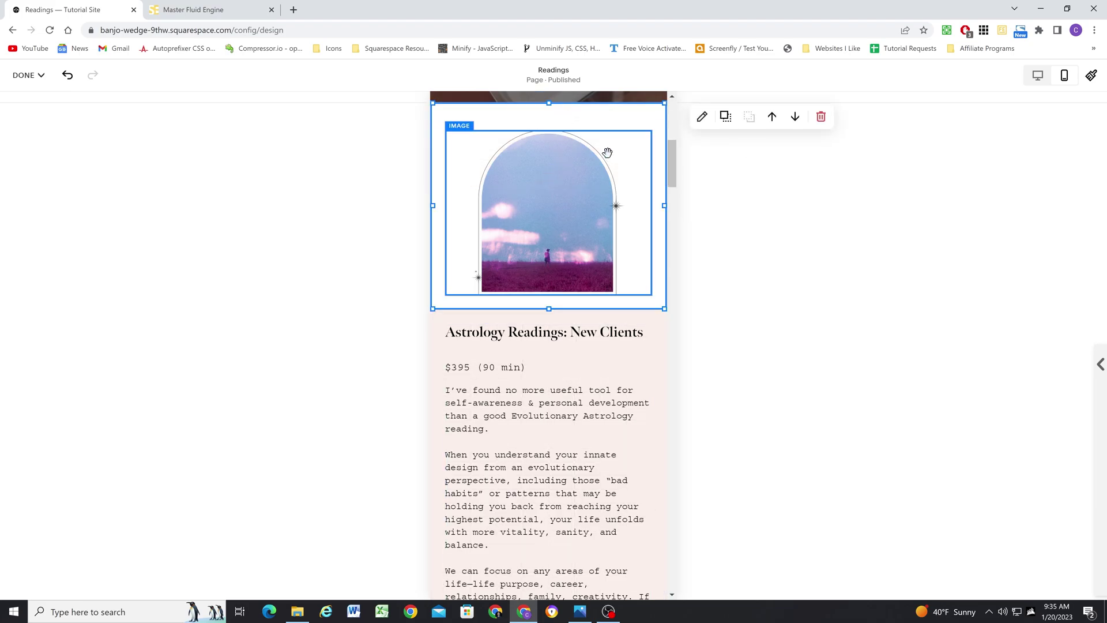
click(667, 365)
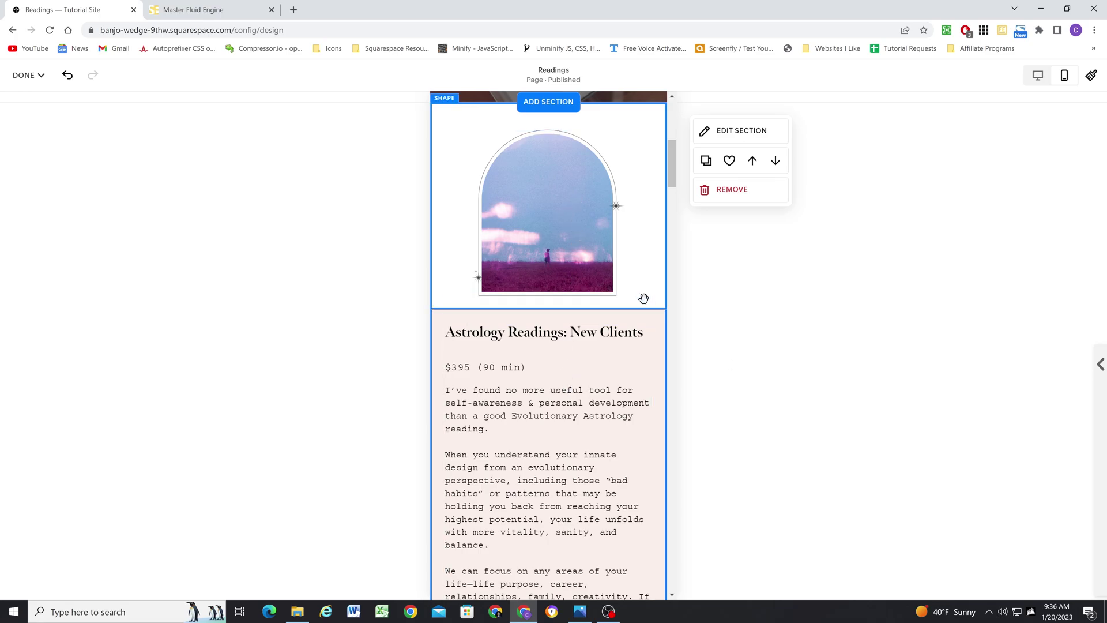
click(661, 300)
drag(550, 309, 556, 241)
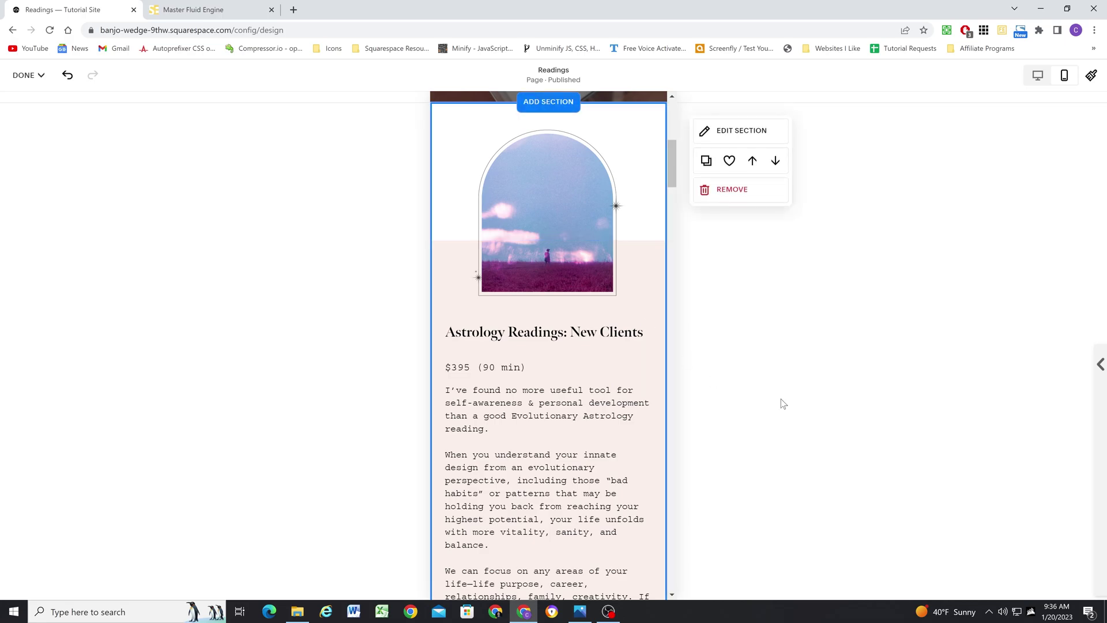
scroll(570, 281, up, 2)
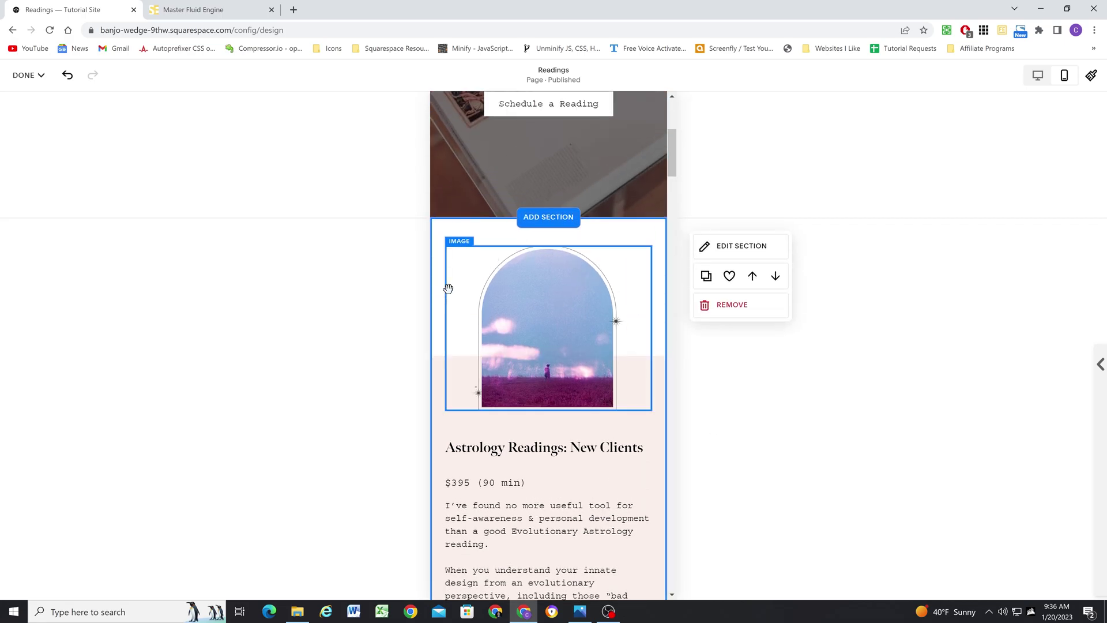
scroll(463, 317, down, 2)
scroll(496, 275, down, 2)
scroll(494, 299, down, 2)
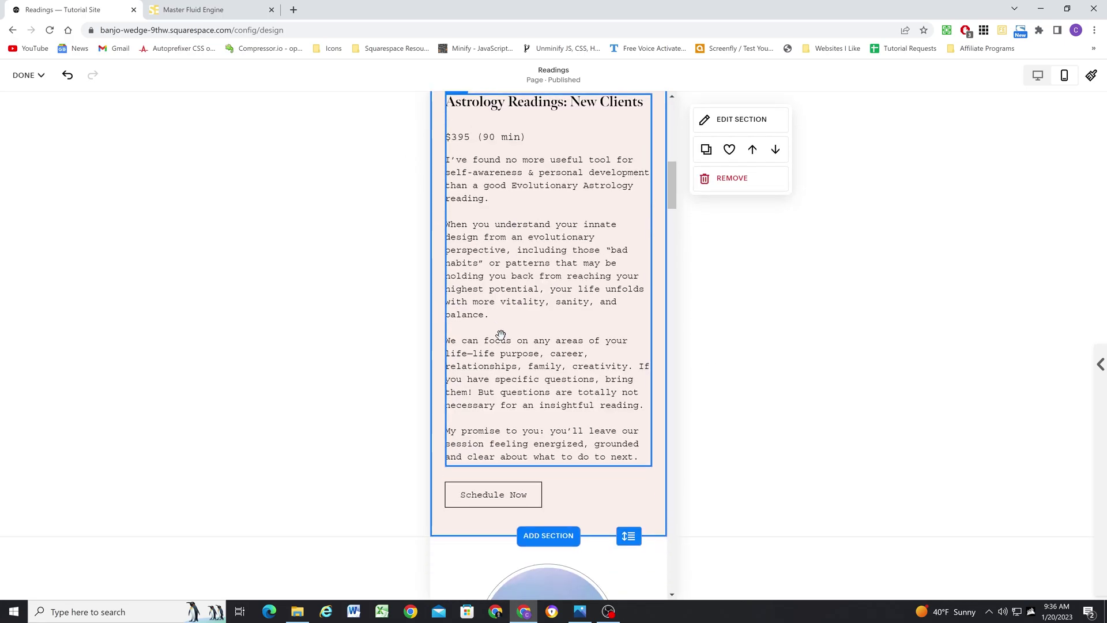
scroll(505, 372, up, 6)
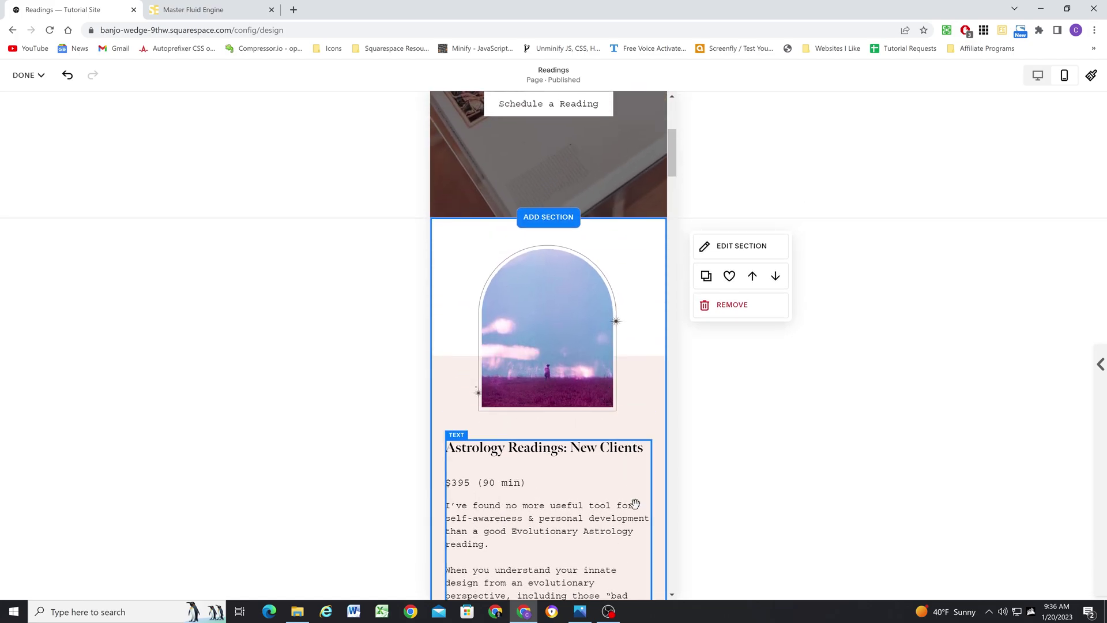
scroll(635, 504, down, 6)
scroll(576, 369, up, 5)
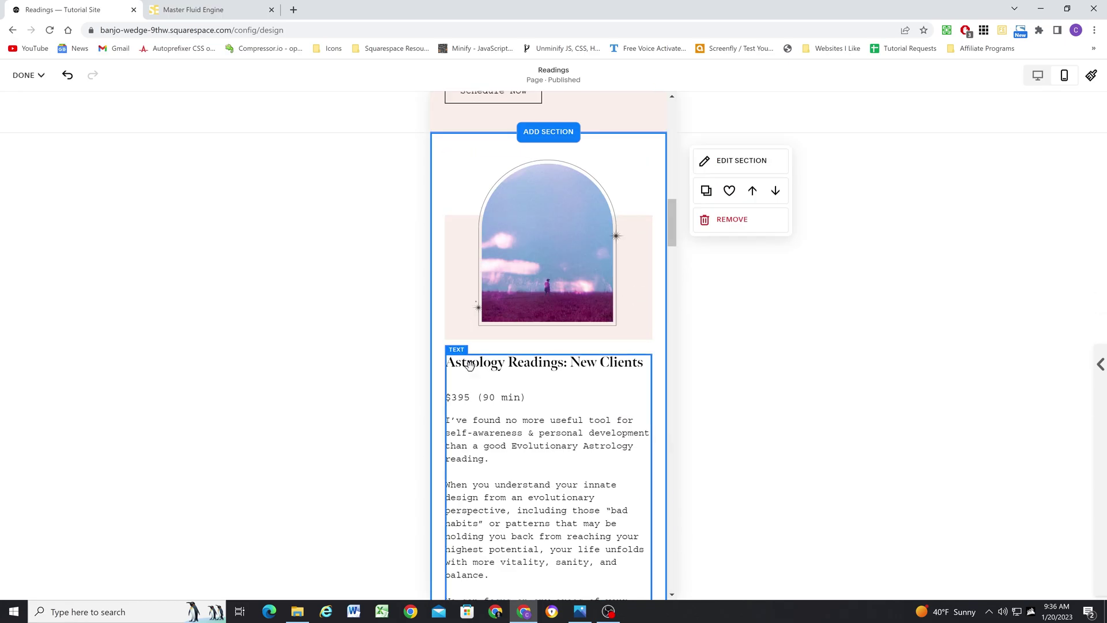
scroll(527, 451, down, 1)
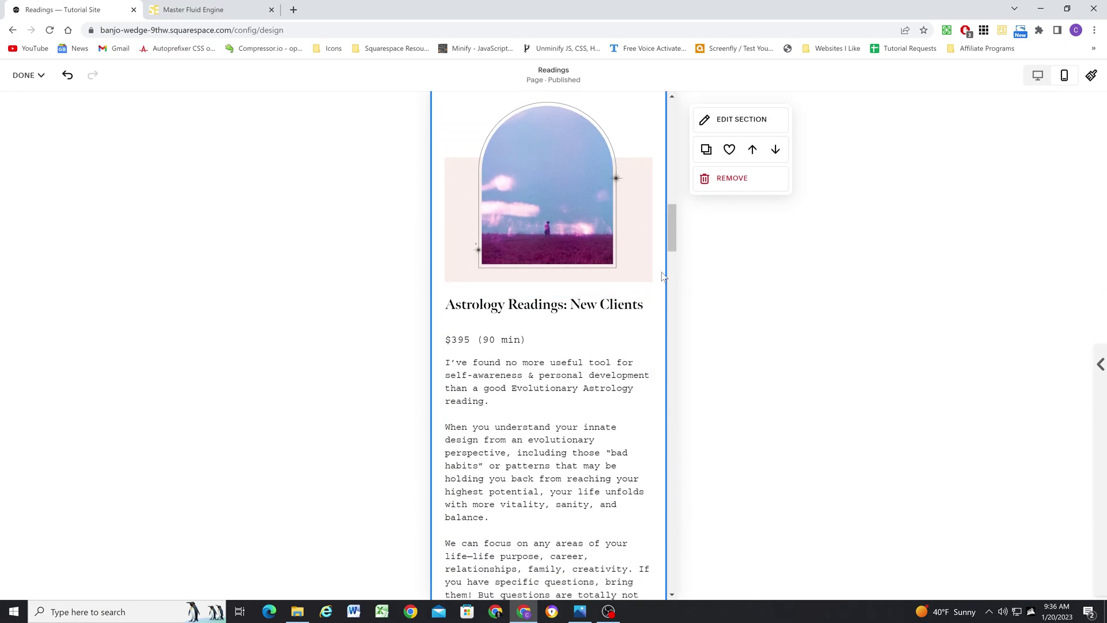
scroll(648, 230, up, 1)
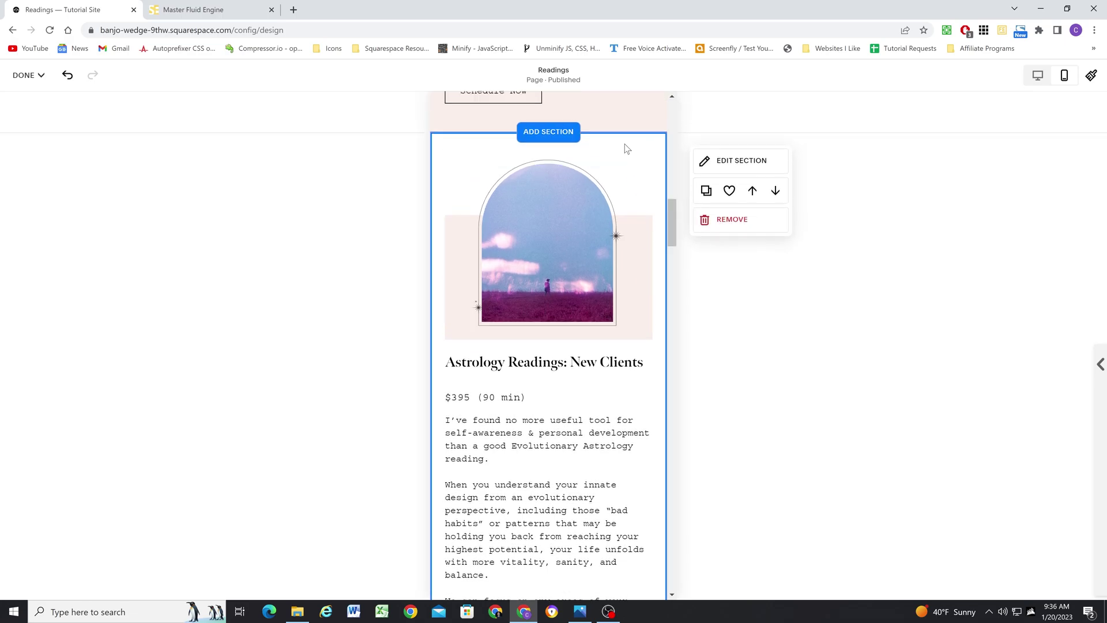
scroll(507, 397, down, 7)
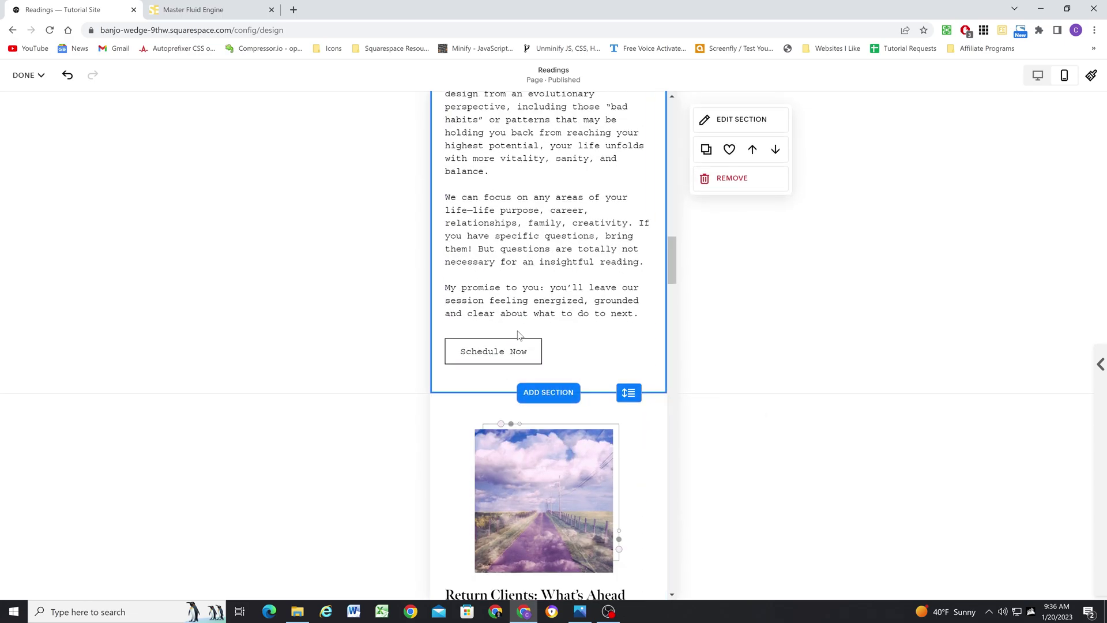
scroll(520, 339, up, 6)
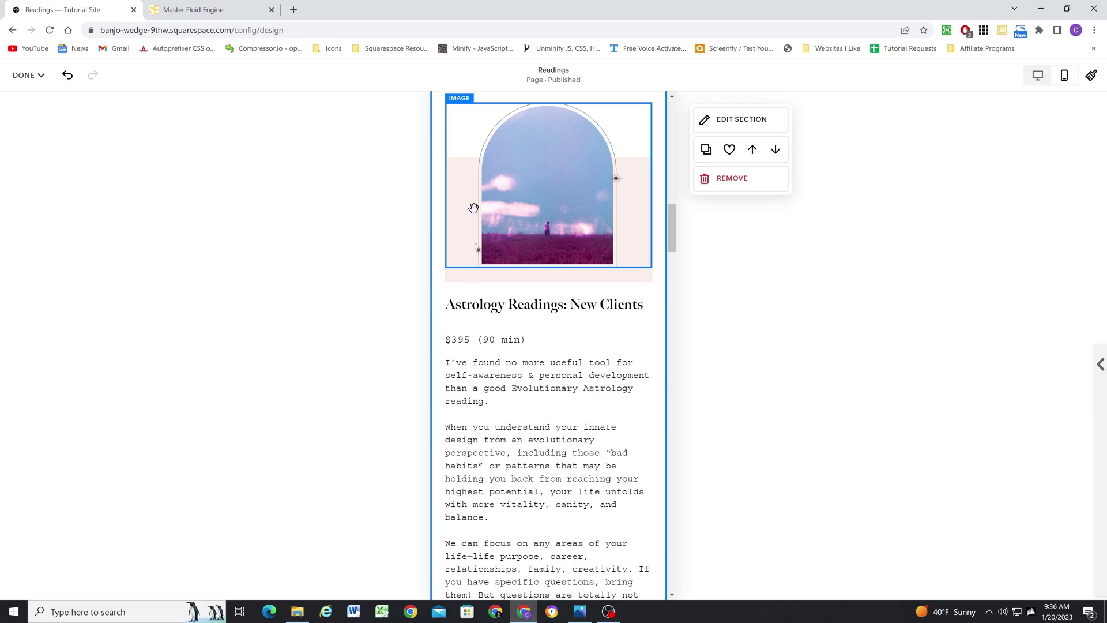
scroll(473, 208, down, 7)
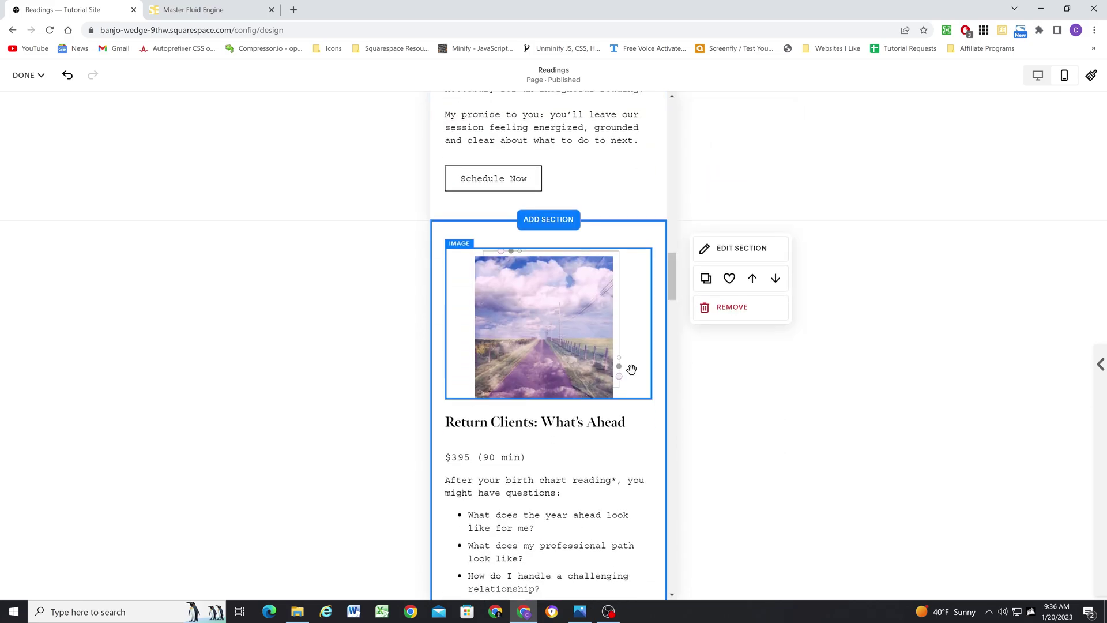
scroll(631, 369, up, 3)
scroll(573, 173, down, 3)
scroll(593, 321, up, 10)
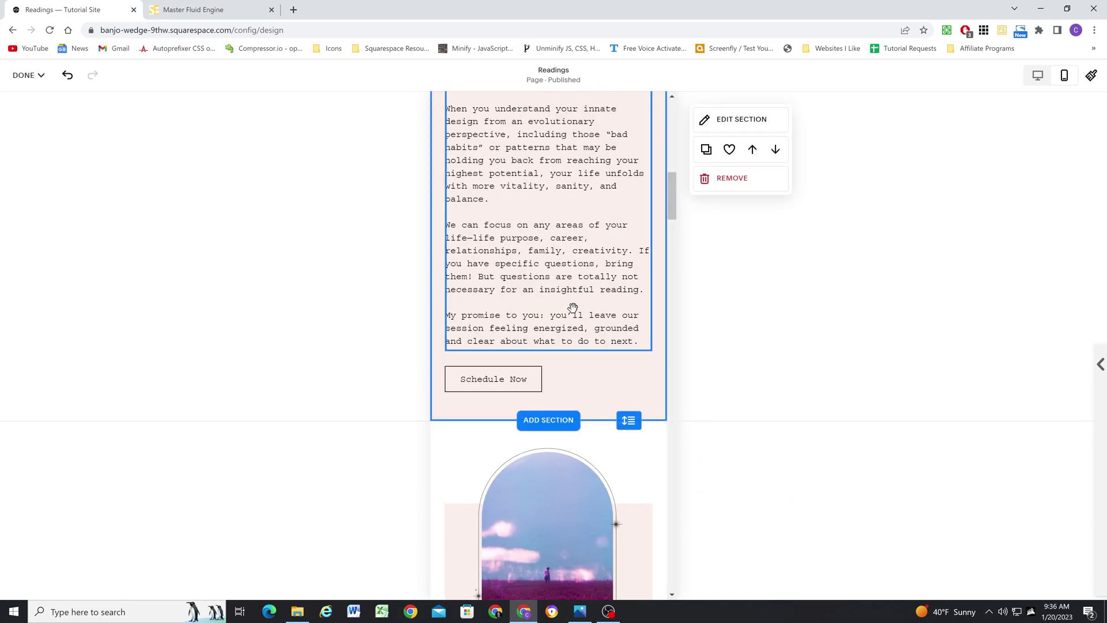
scroll(573, 307, up, 7)
scroll(504, 323, down, 2)
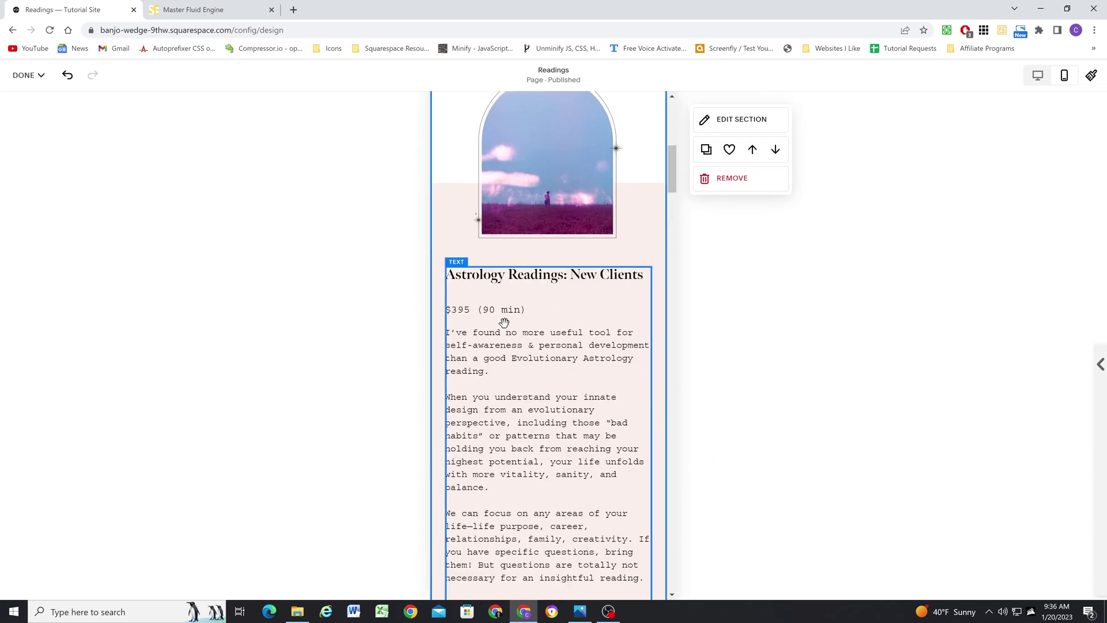
scroll(527, 306, up, 4)
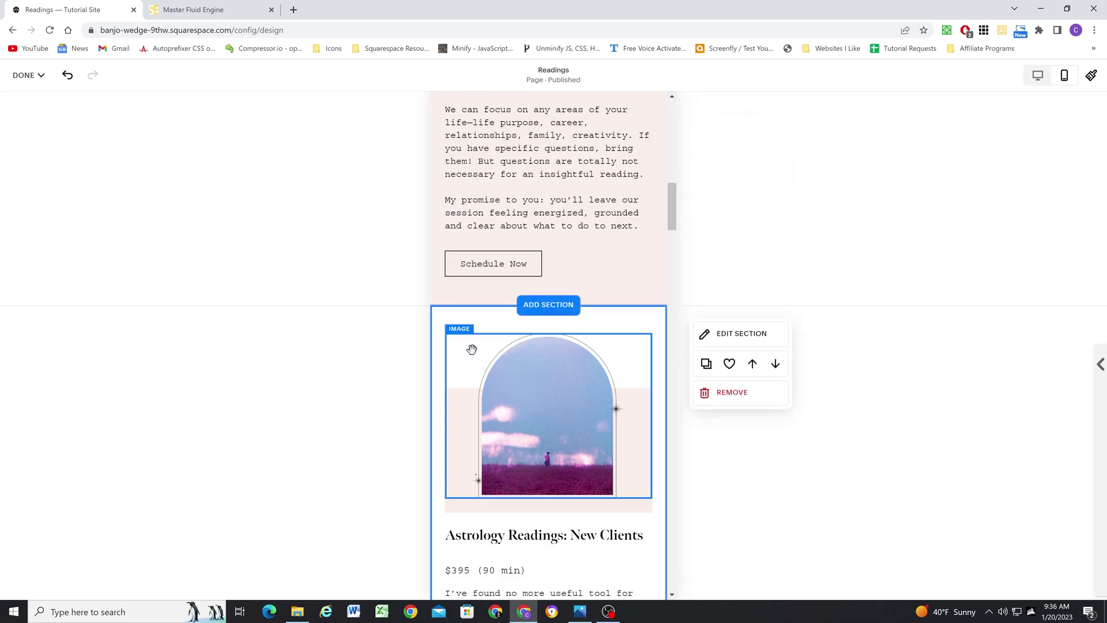
scroll(469, 348, down, 8)
scroll(473, 299, up, 9)
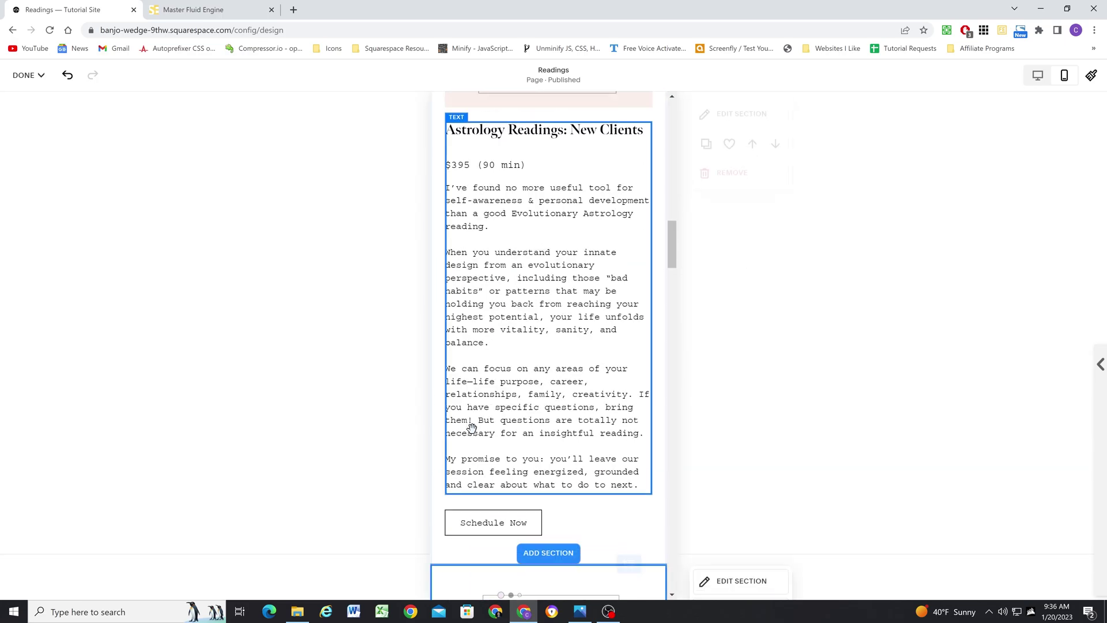
scroll(480, 248, down, 6)
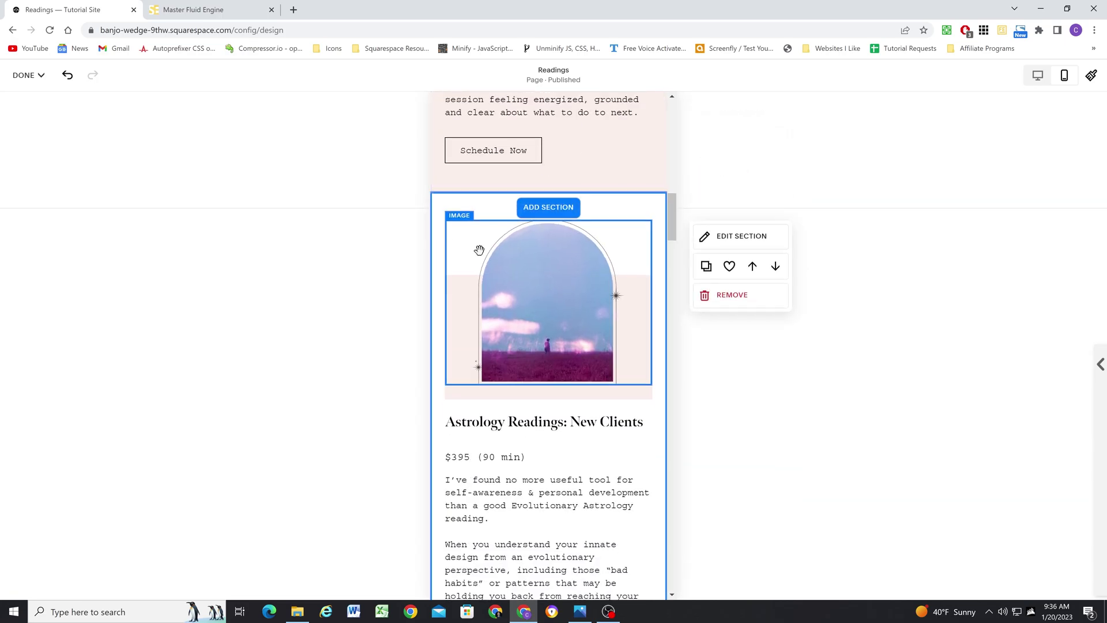
scroll(483, 252, down, 6)
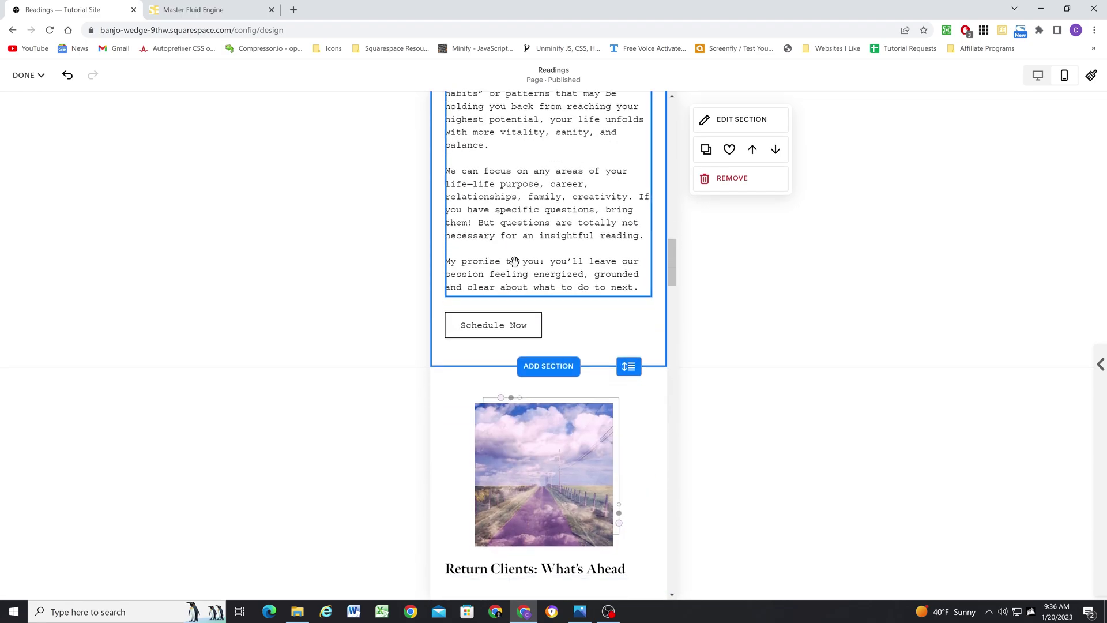
scroll(525, 138, down, 7)
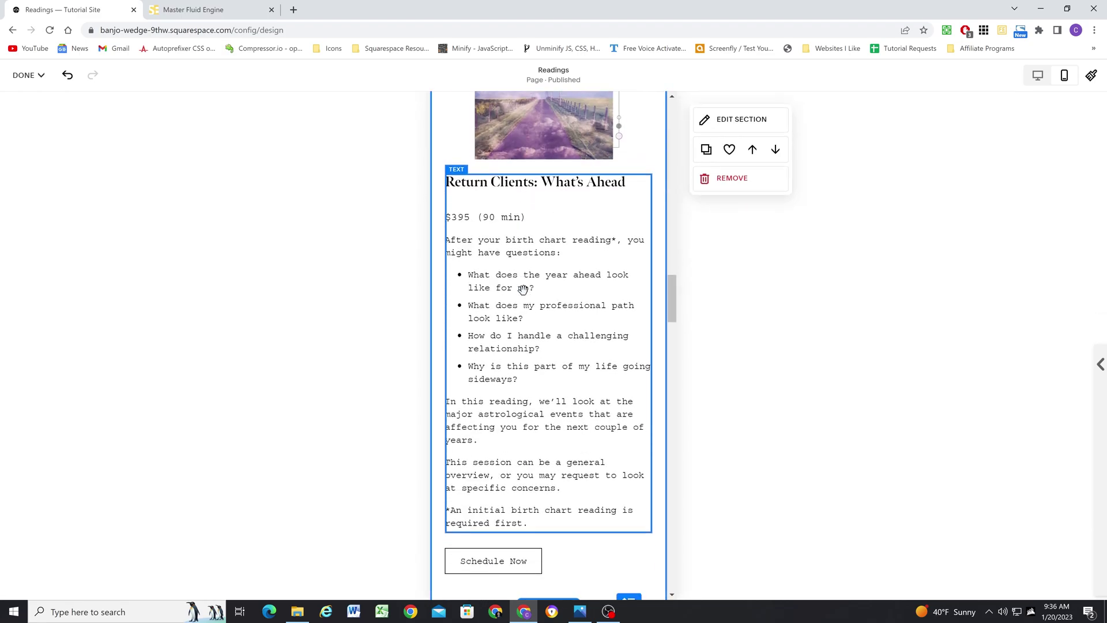
scroll(535, 338, up, 12)
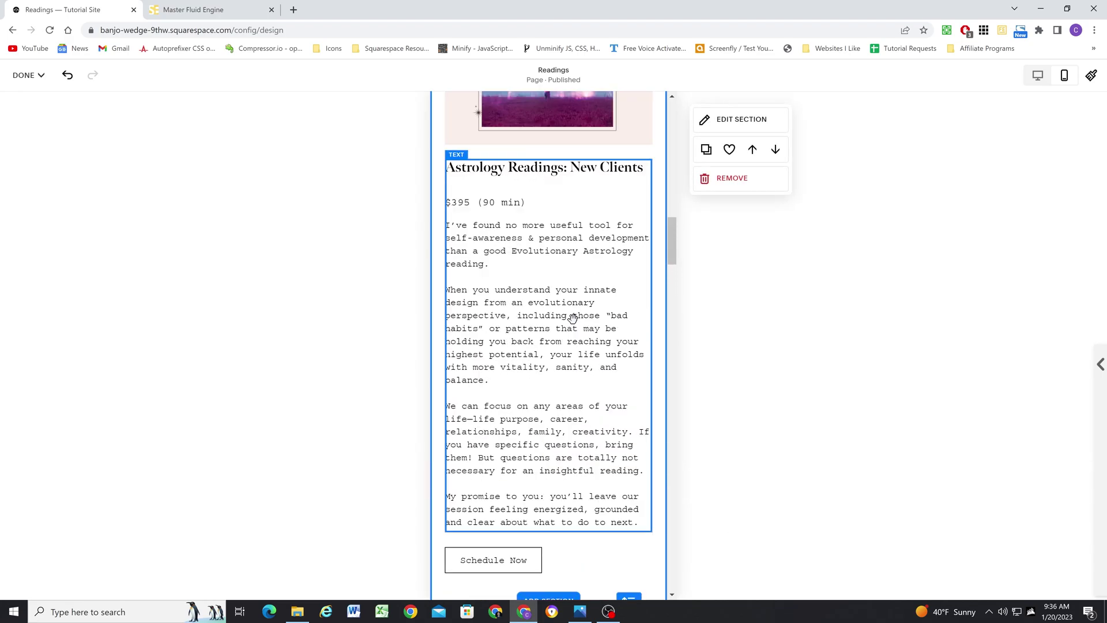
scroll(573, 317, up, 6)
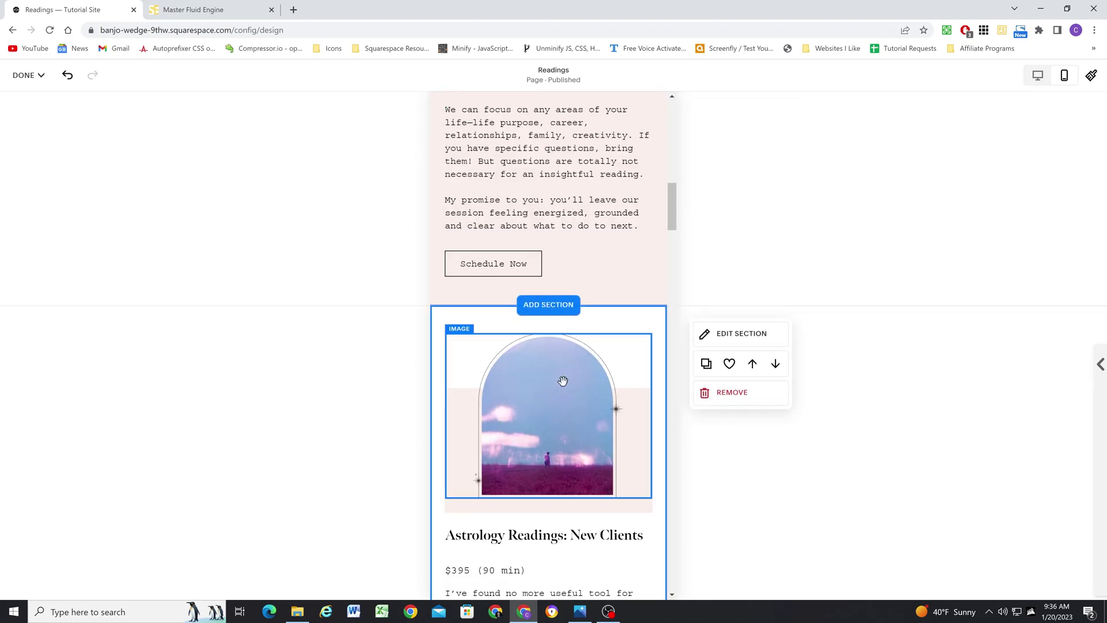
scroll(563, 380, up, 8)
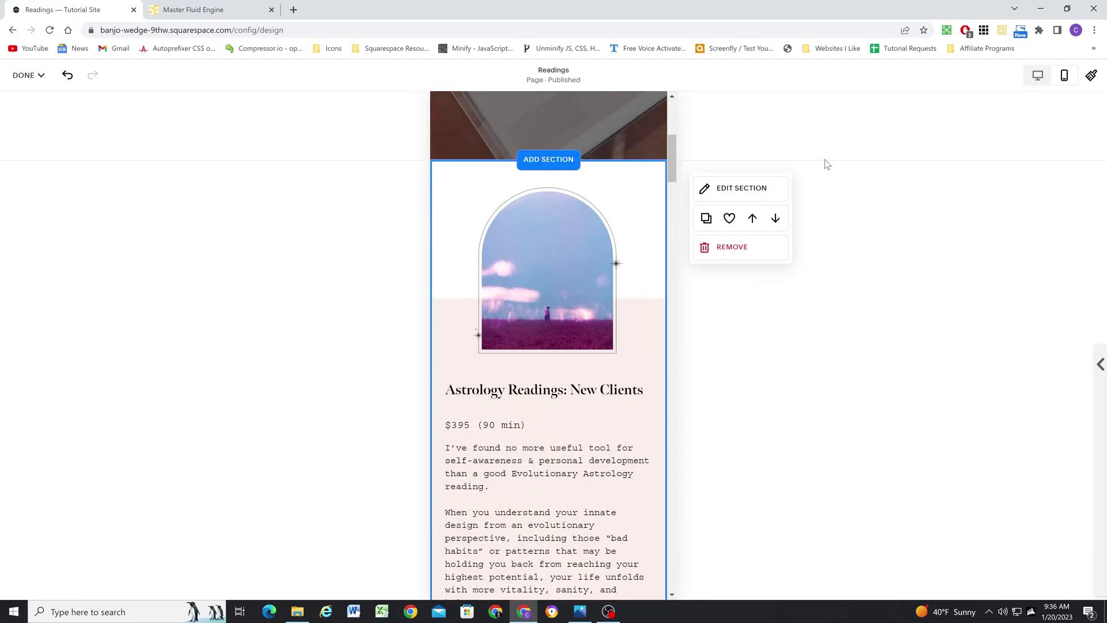
Return to desktop view, review the Astrology section, and save the Readings page edits.
click(1038, 74)
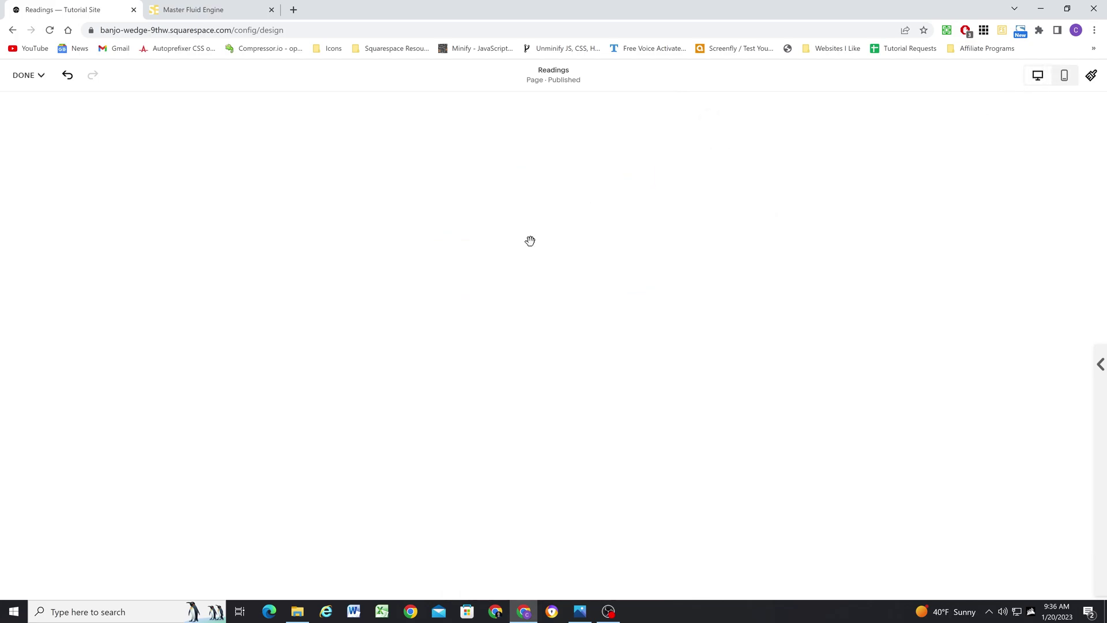
scroll(722, 163, down, 1)
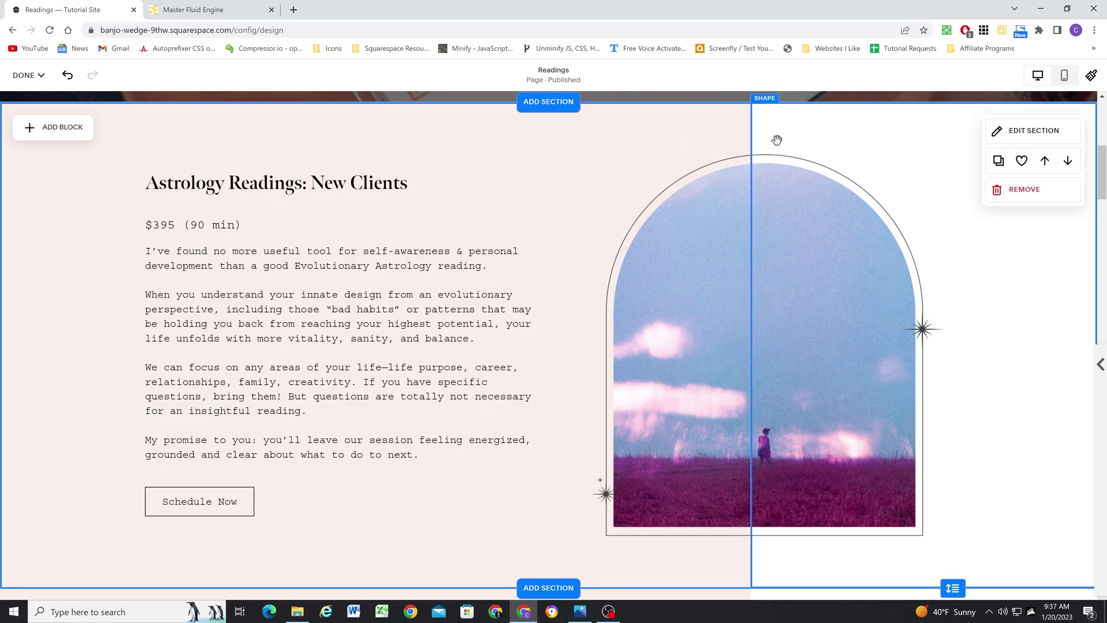
scroll(606, 129, up, 4)
scroll(606, 136, down, 3)
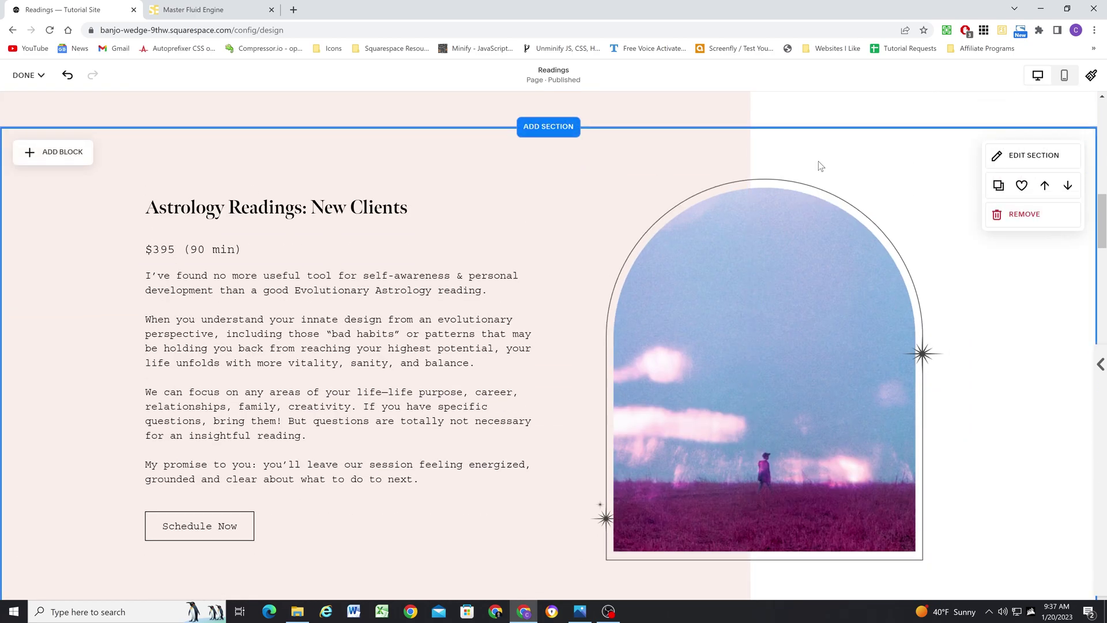
scroll(608, 257, down, 3)
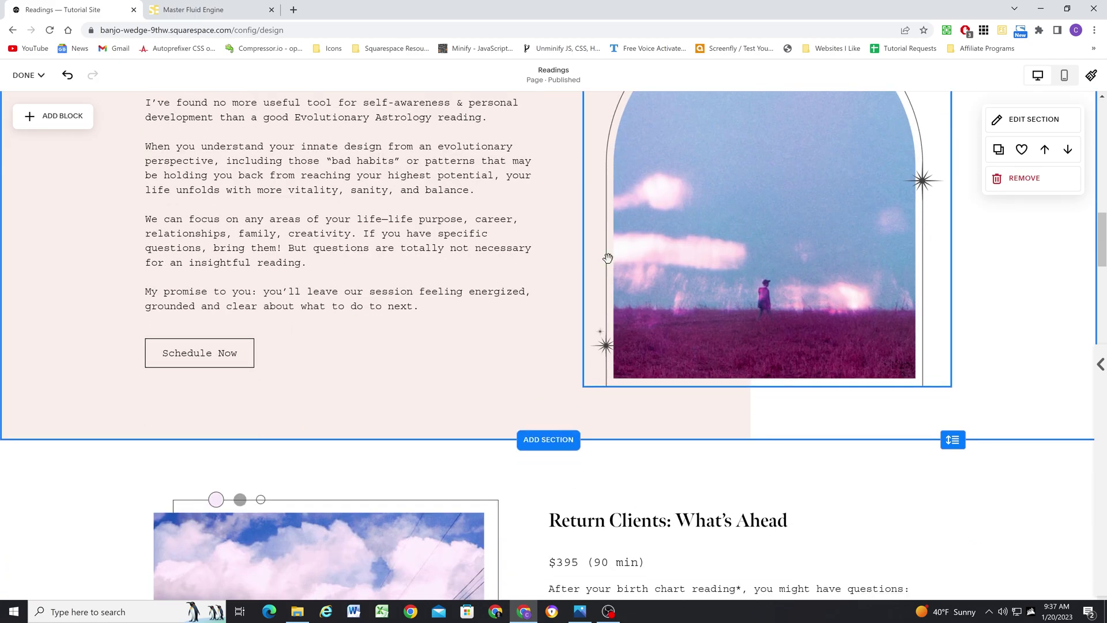
scroll(551, 317, up, 4)
scroll(527, 313, down, 2)
mouse_move(28, 75)
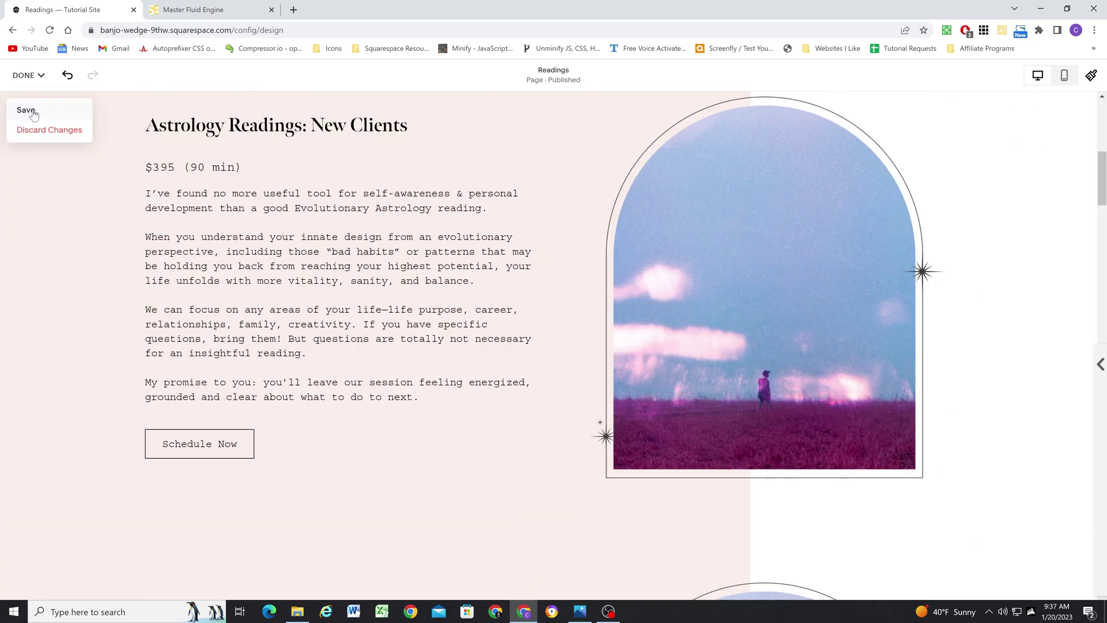
click(33, 113)
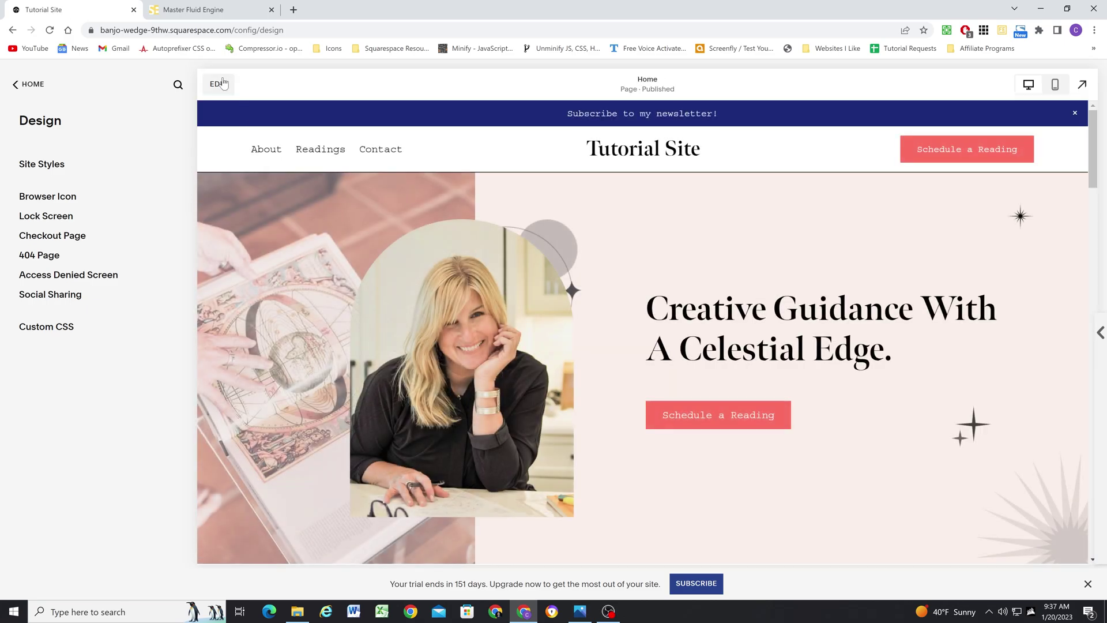
Enter the page editor on the Home page.
click(223, 84)
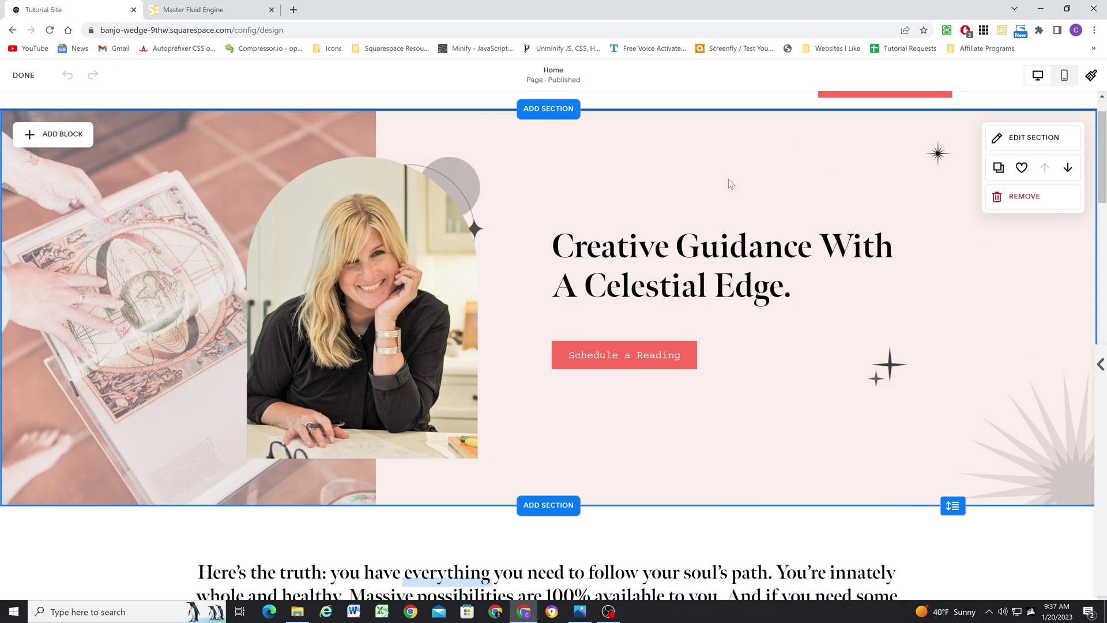
click(1064, 77)
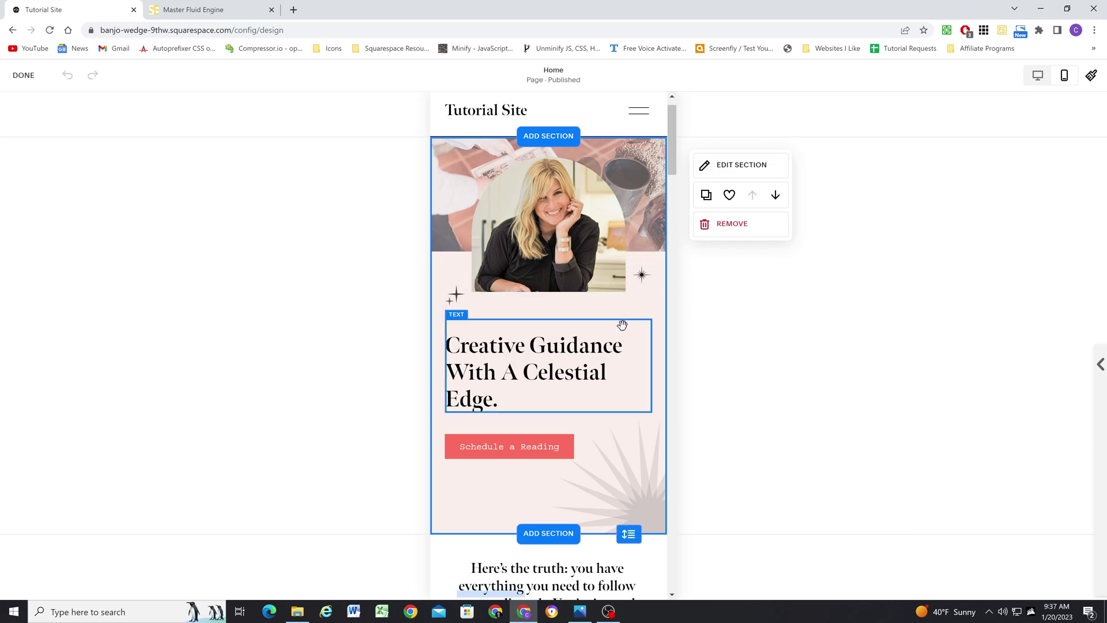
click(1037, 75)
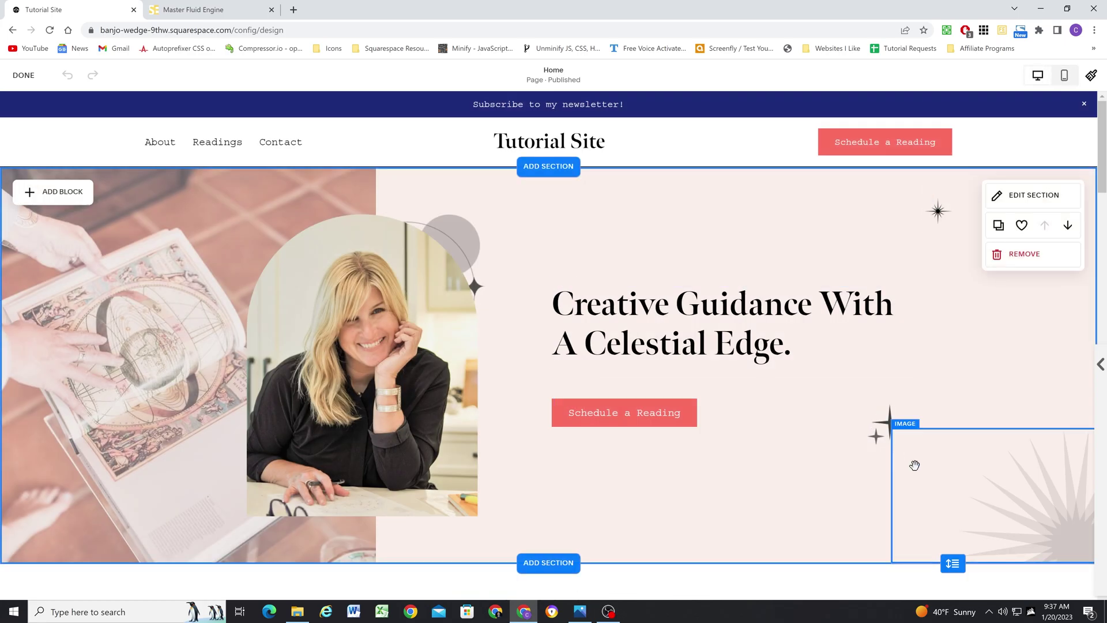
click(1051, 86)
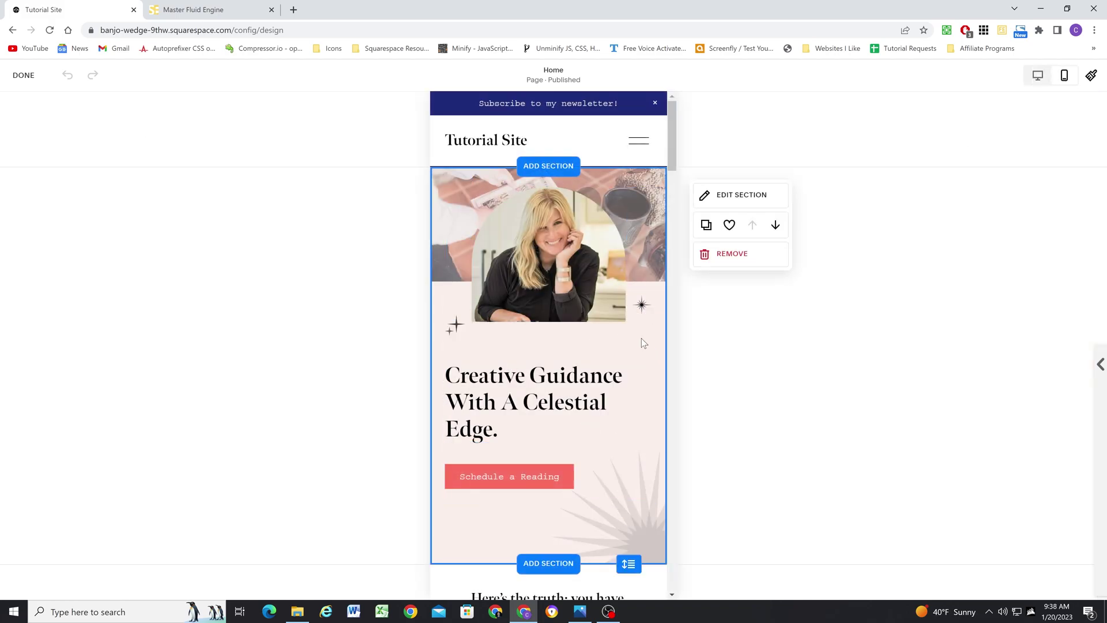
scroll(634, 340, down, 1)
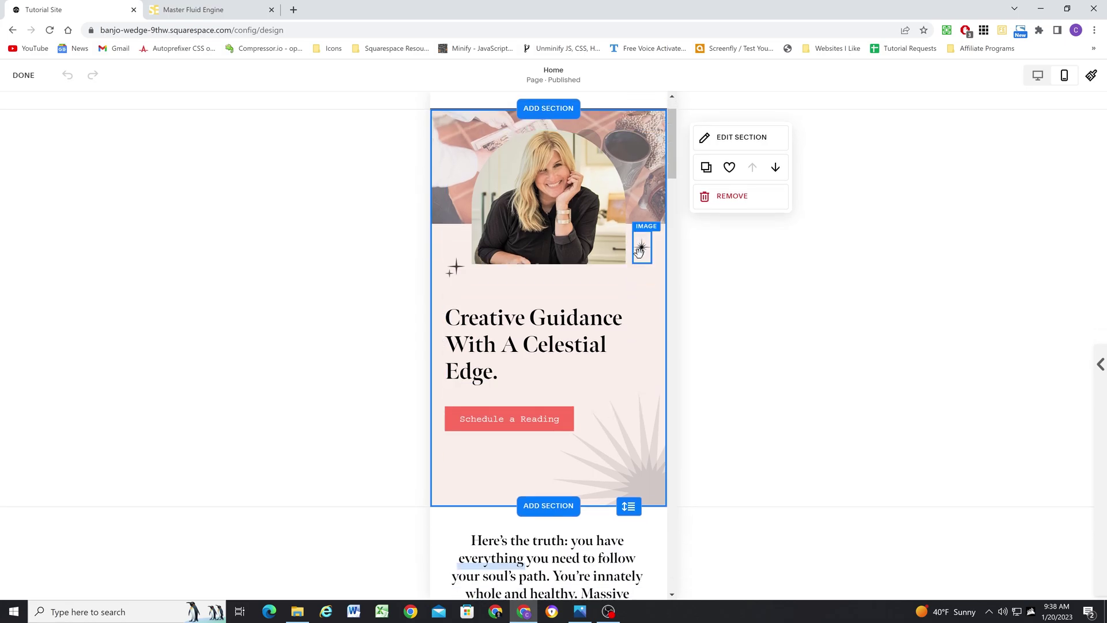
click(1038, 76)
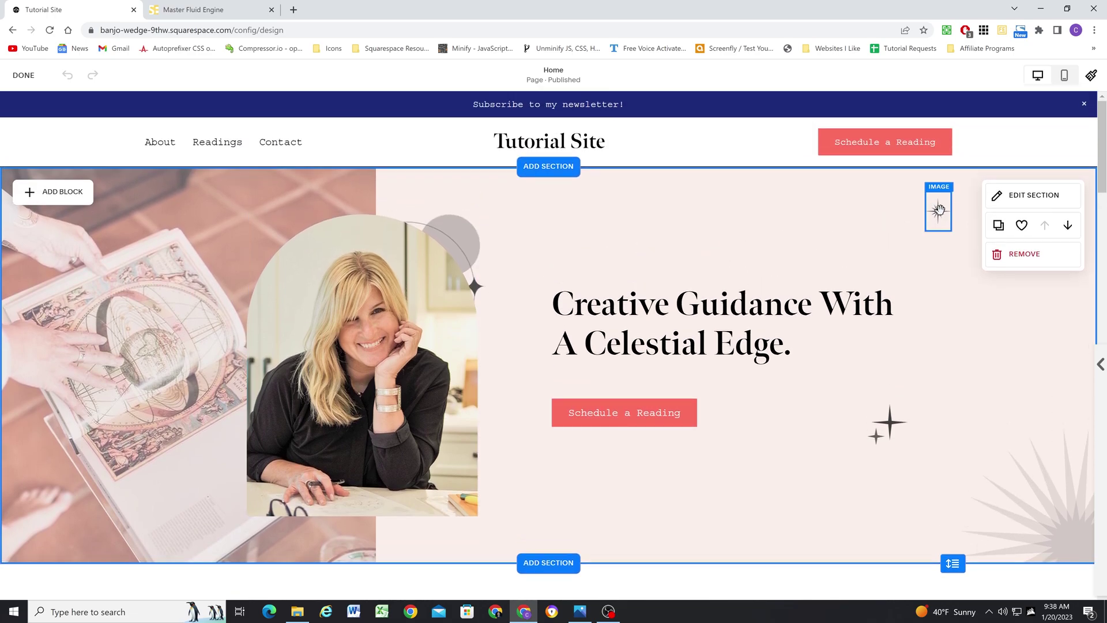
scroll(923, 363, down, 1)
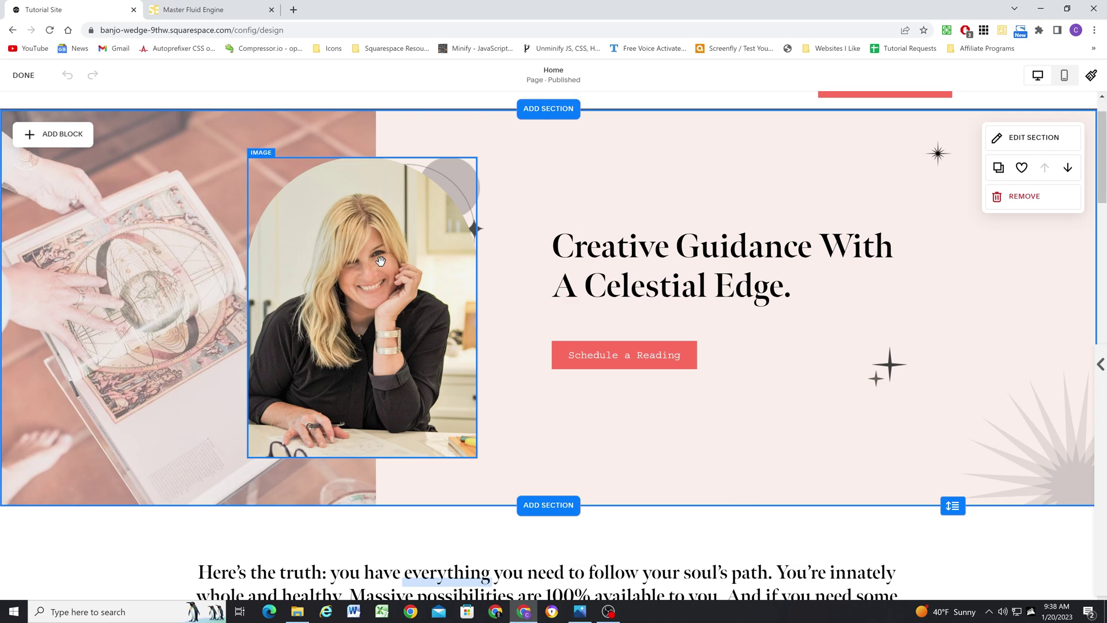
Try moving the portrait image about 177 px left, undo it, and preview on mobile.
drag(381, 261, 280, 249)
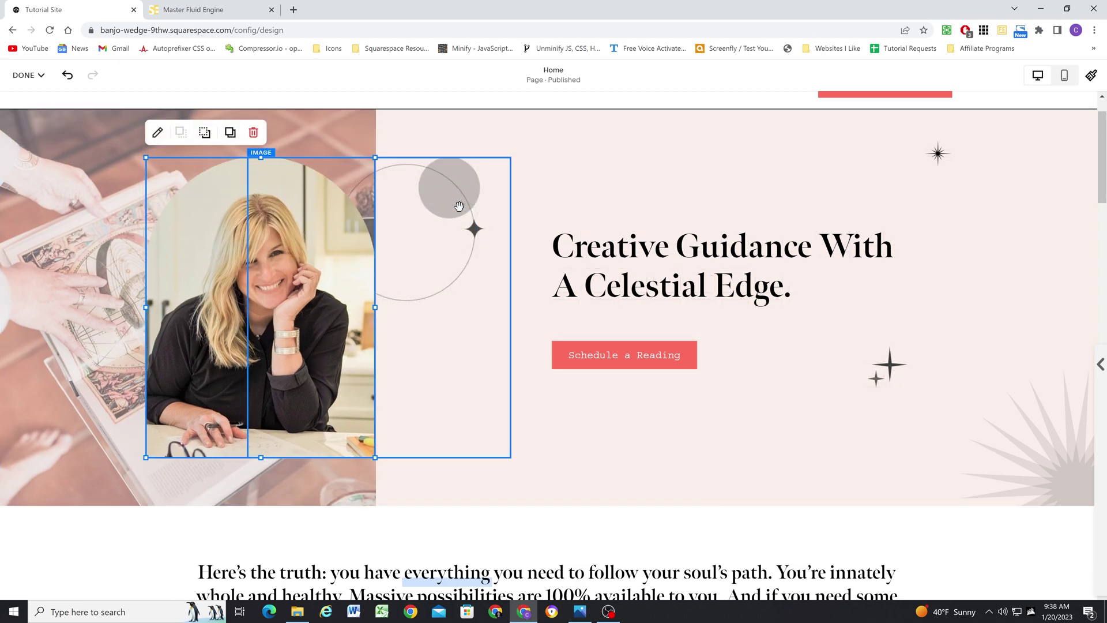
key(ctrl+z)
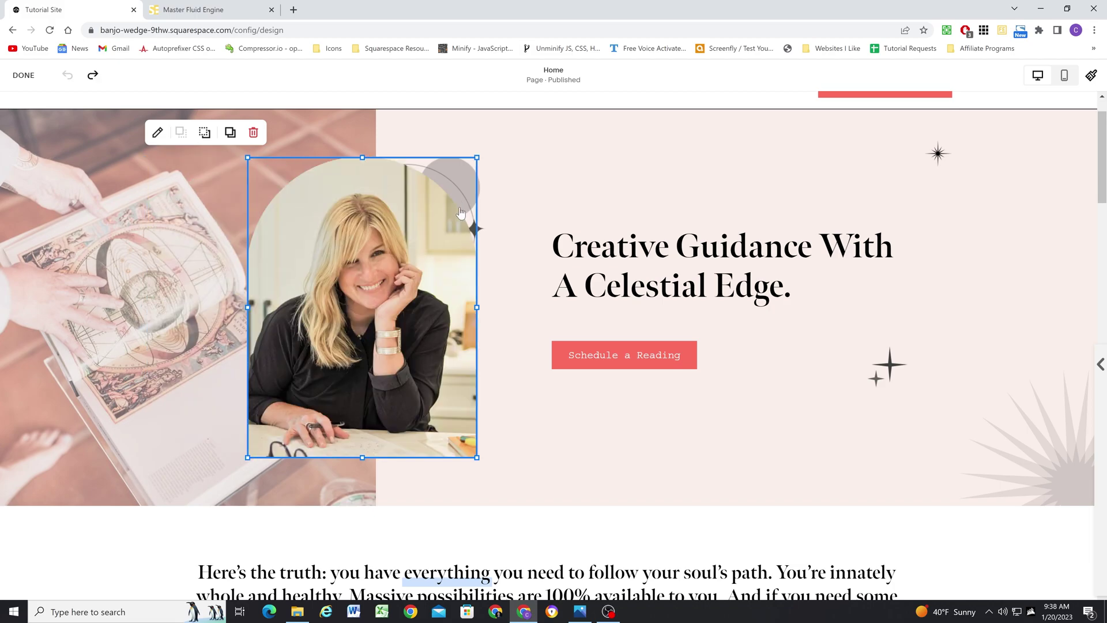
click(529, 179)
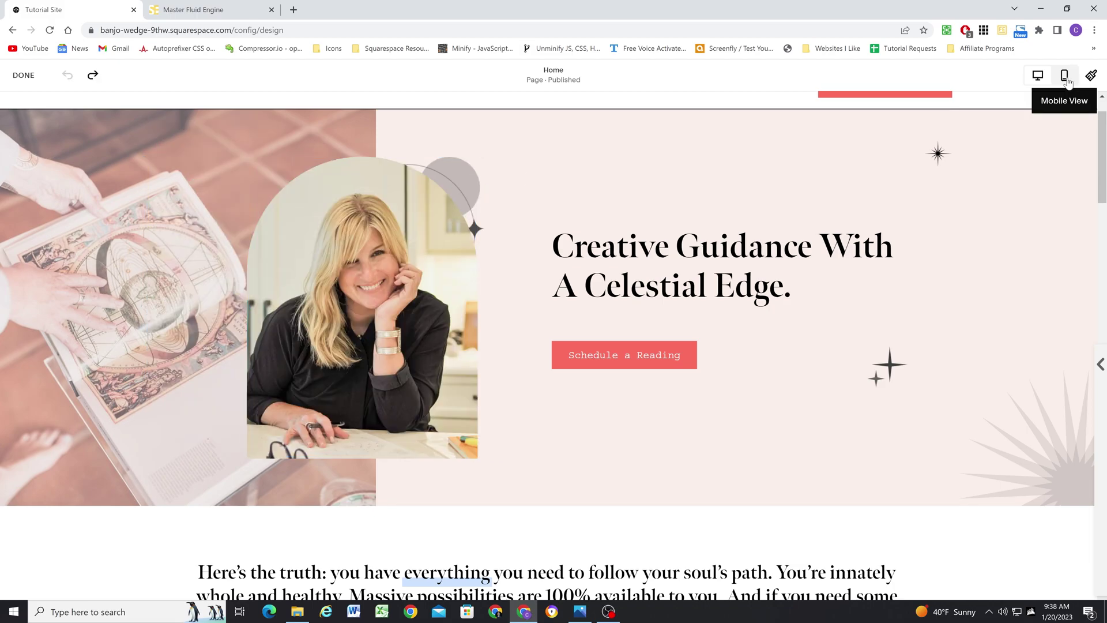
click(1063, 77)
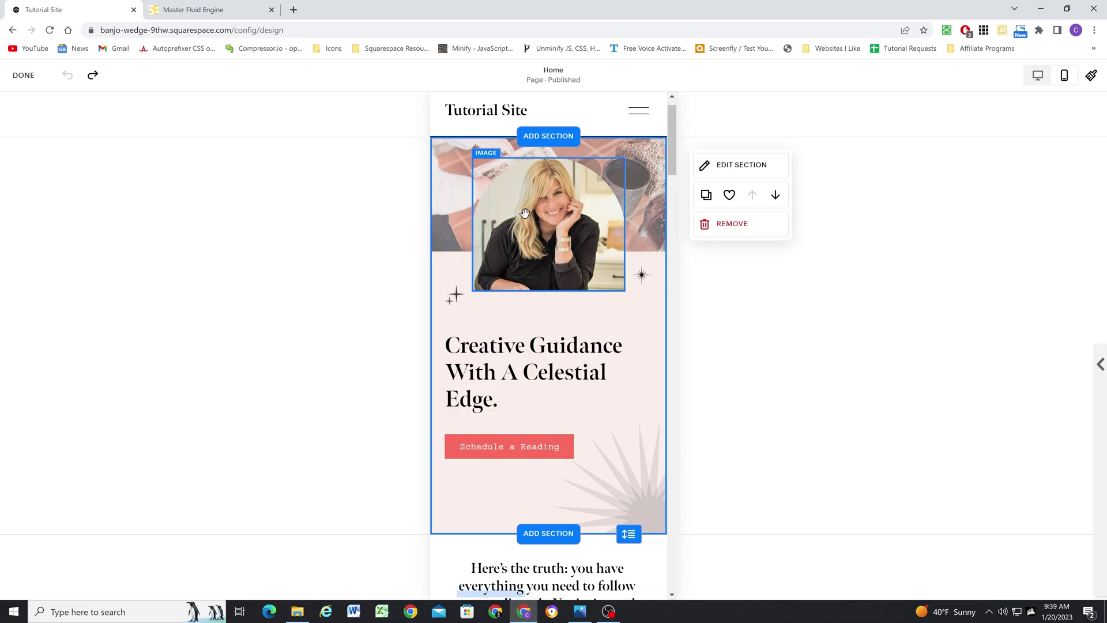
Return to desktop view and duplicate the Home hero section.
click(1038, 75)
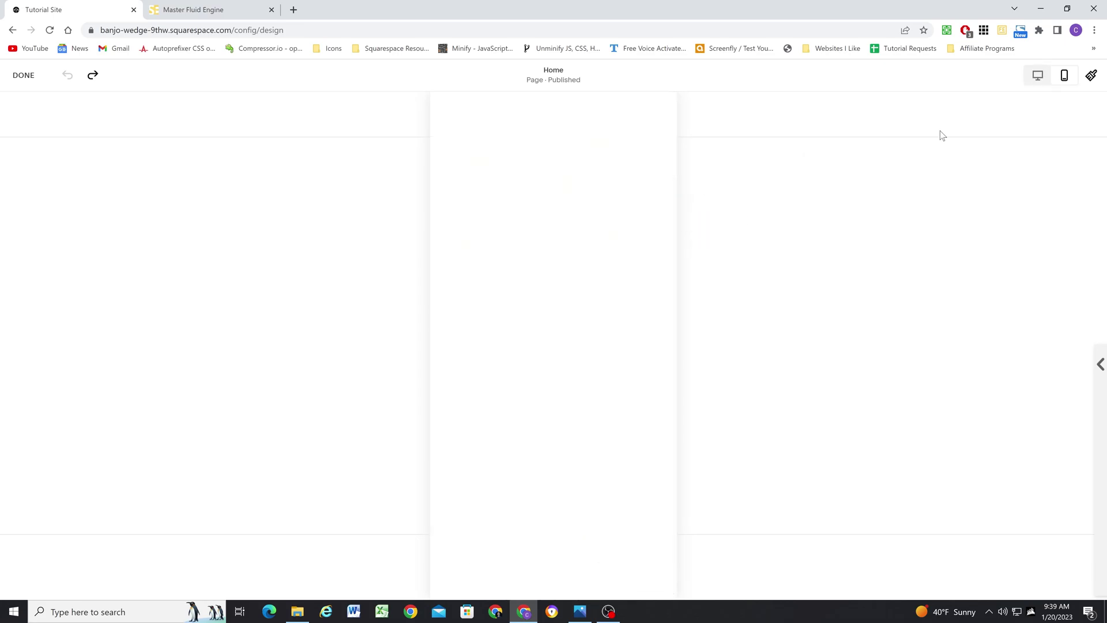
scroll(440, 236, down, 2)
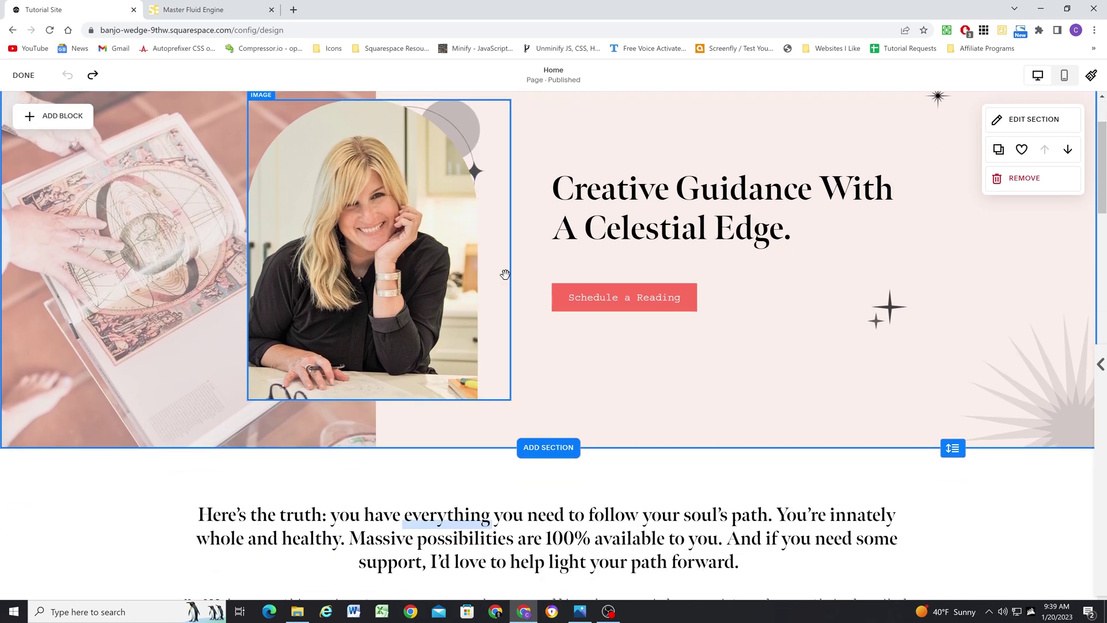
scroll(506, 254, up, 1)
scroll(506, 255, down, 2)
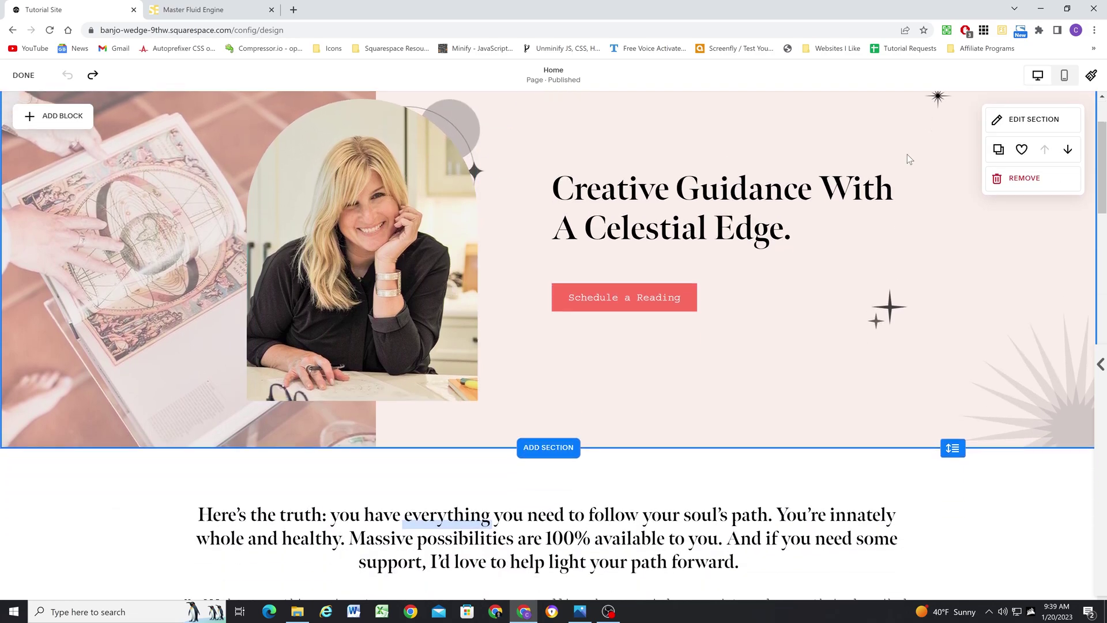
click(999, 150)
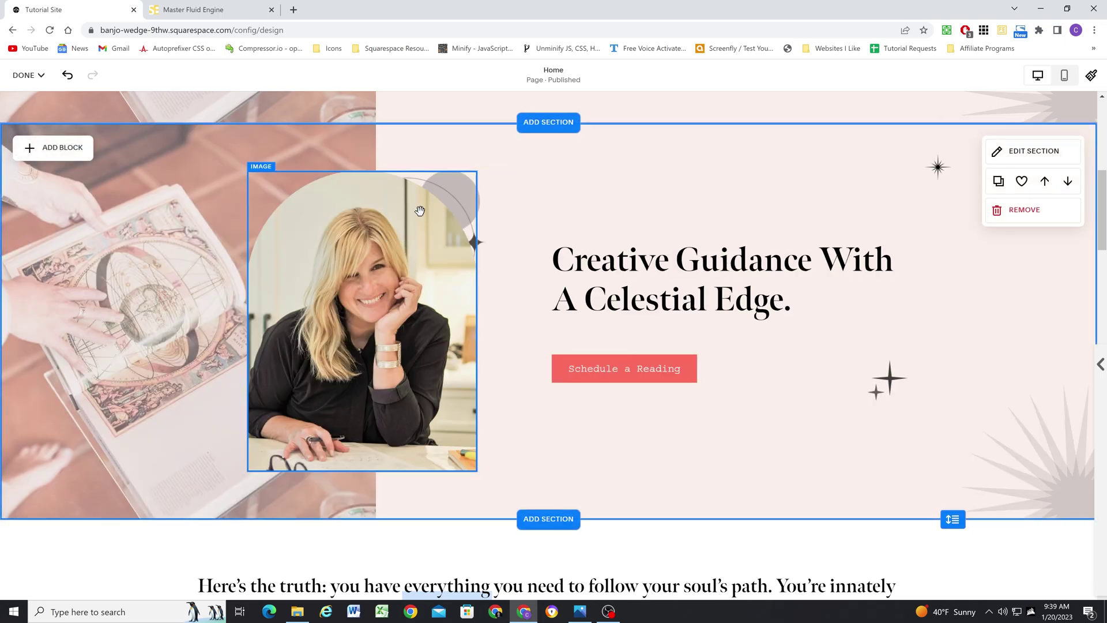
Replace the copied hero's portrait with an uploaded Image (1).png.
click(420, 210)
click(407, 178)
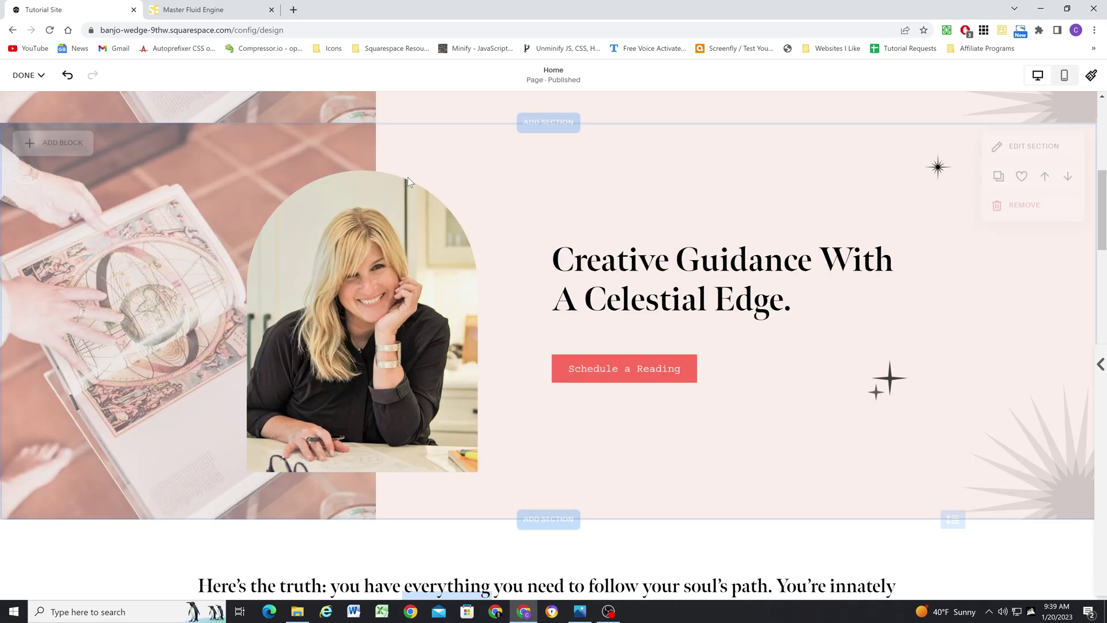
click(350, 261)
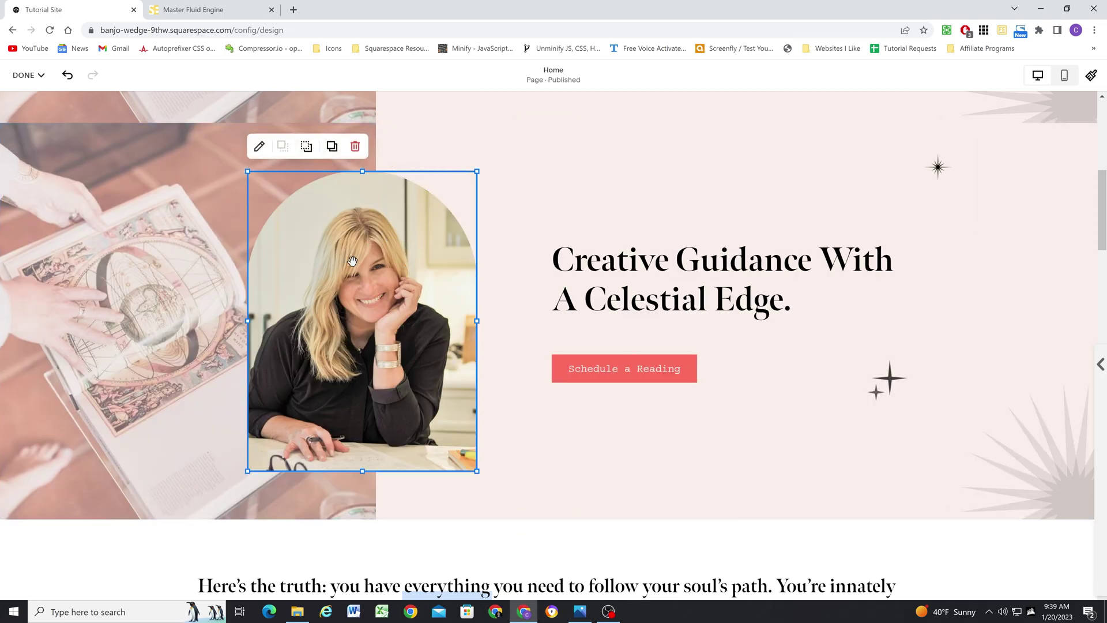
click(259, 146)
click(531, 326)
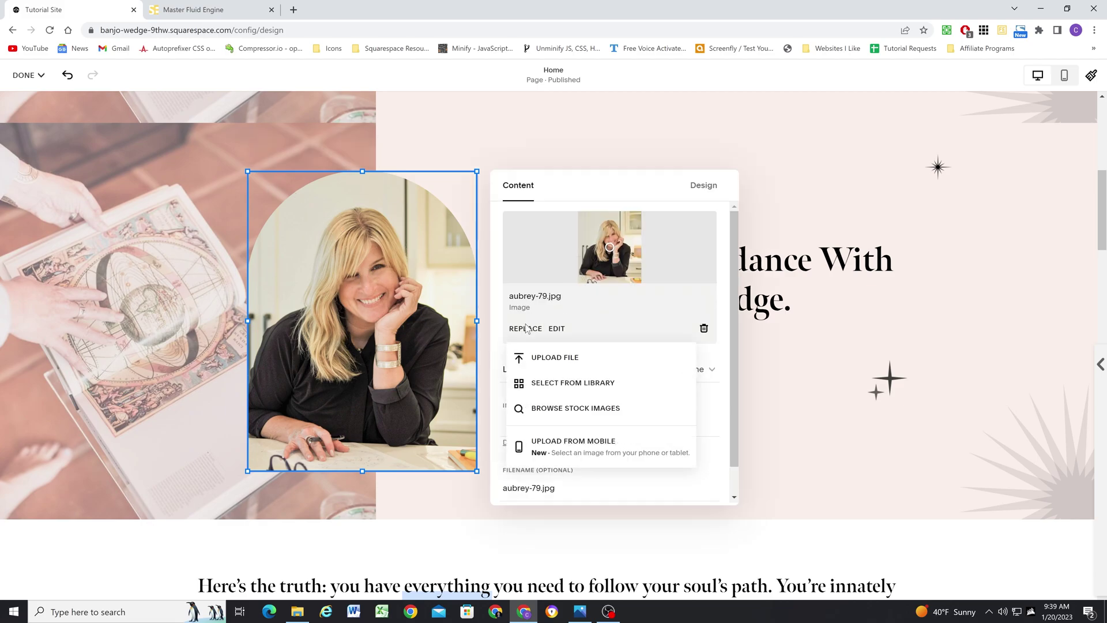
click(554, 352)
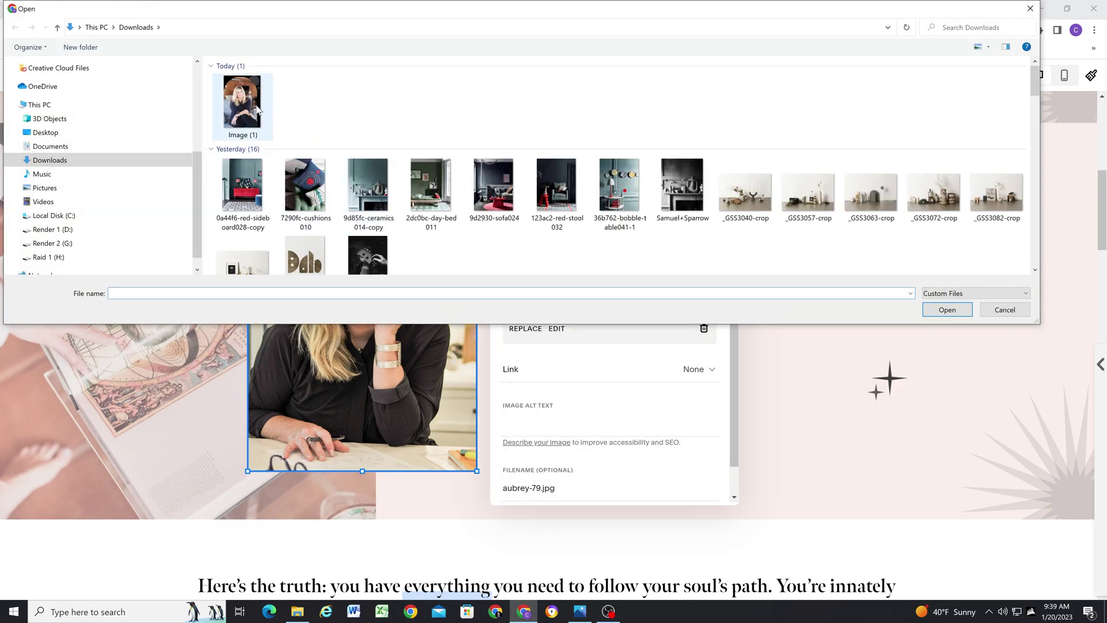
click(260, 109)
click(923, 314)
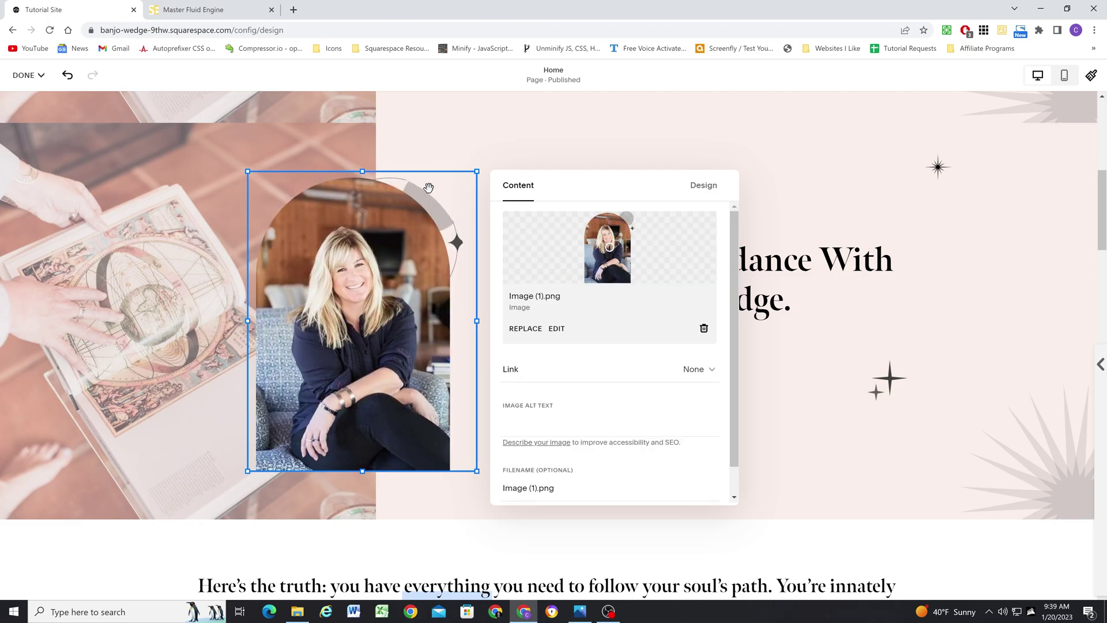
Set the new image to Fit with a shared corner radius of 0.
click(699, 192)
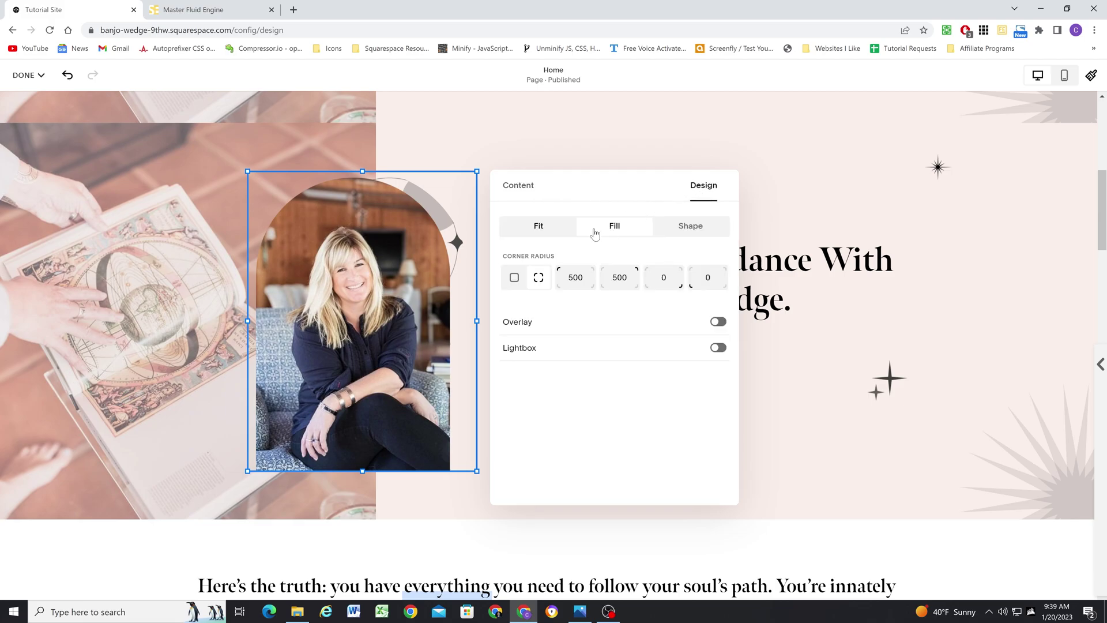
click(537, 227)
click(514, 277)
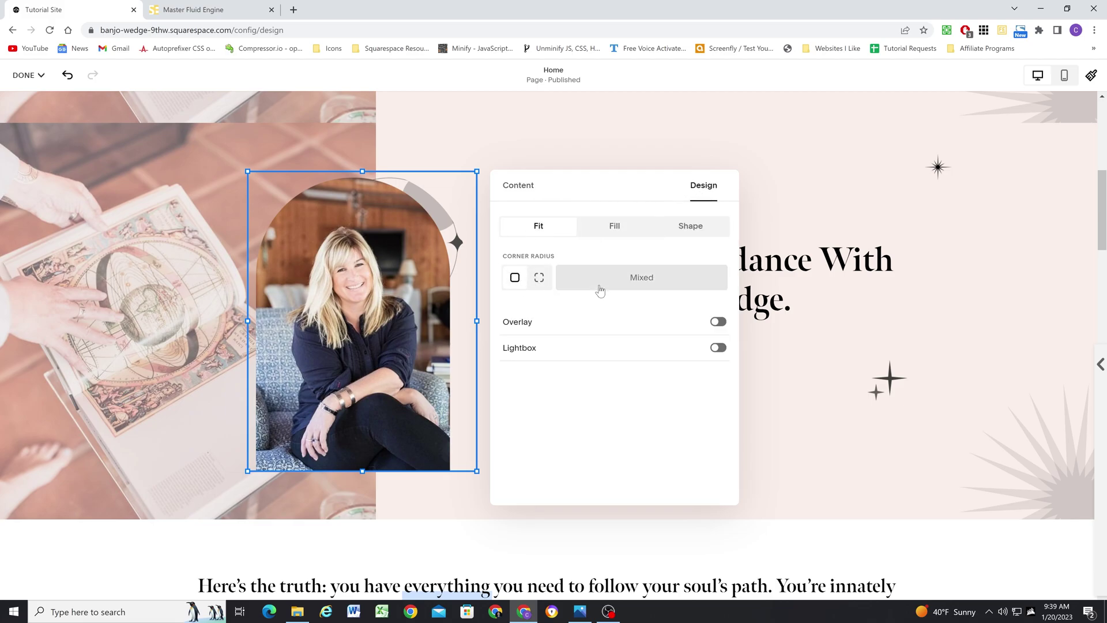
click(649, 280)
text(0)
key(Return)
click(654, 131)
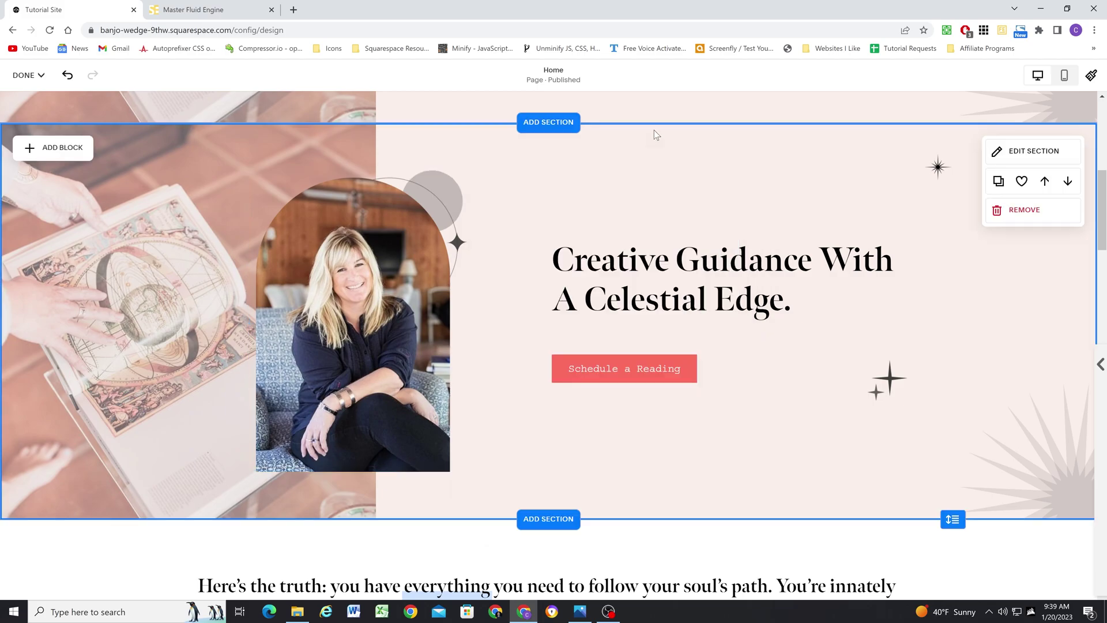
Switch the editor to the mobile view and scroll back up to the top hero.
scroll(539, 248, up, 7)
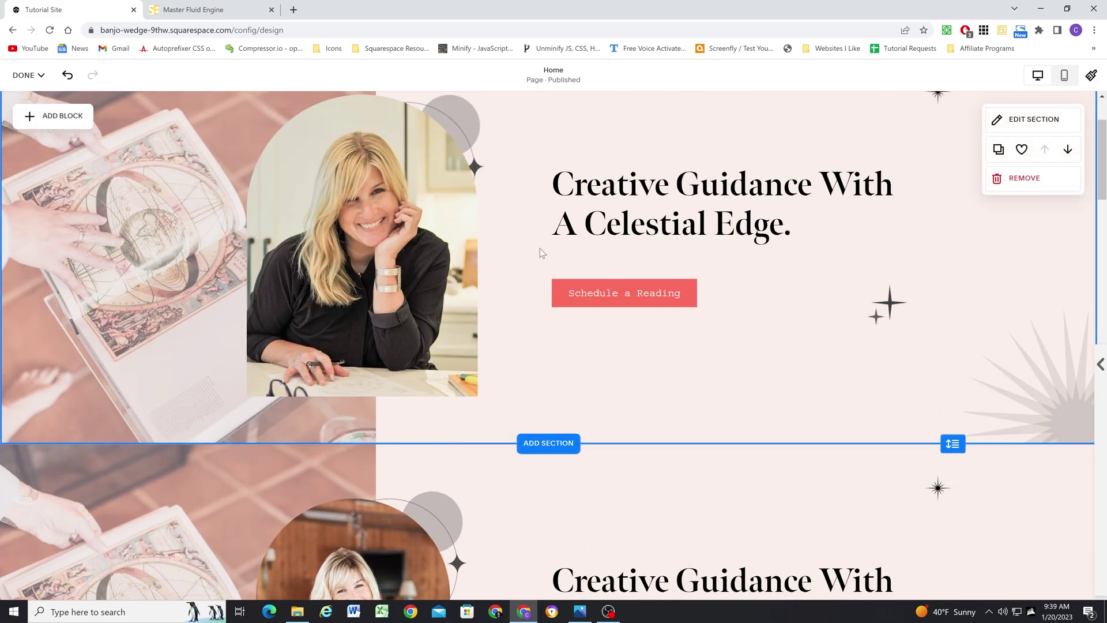
scroll(484, 220, down, 4)
scroll(479, 277, down, 2)
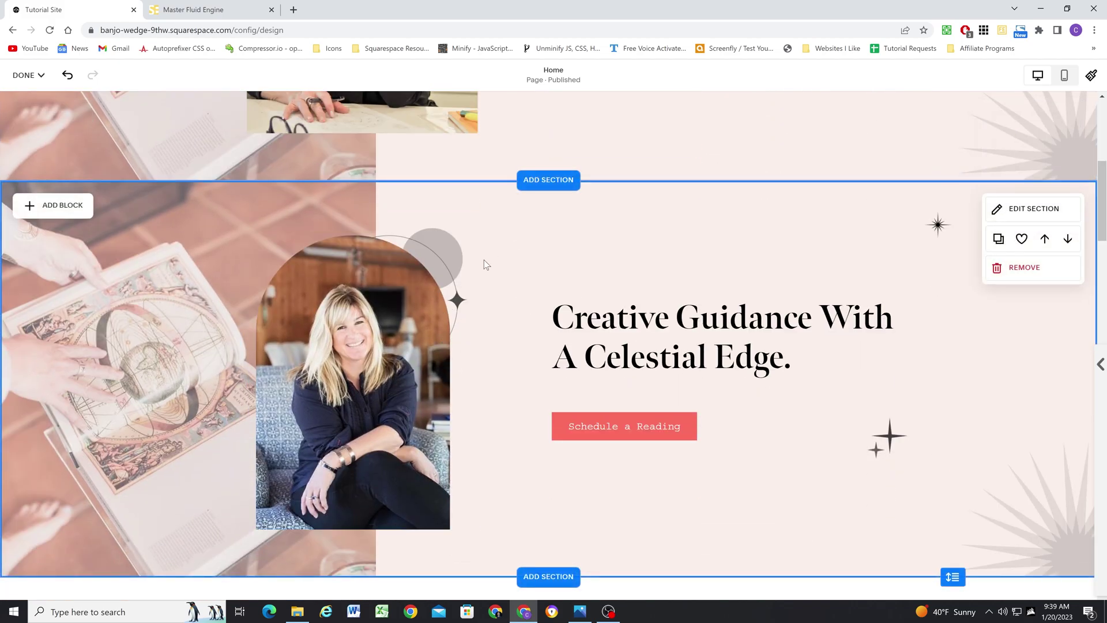
scroll(483, 259, down, 1)
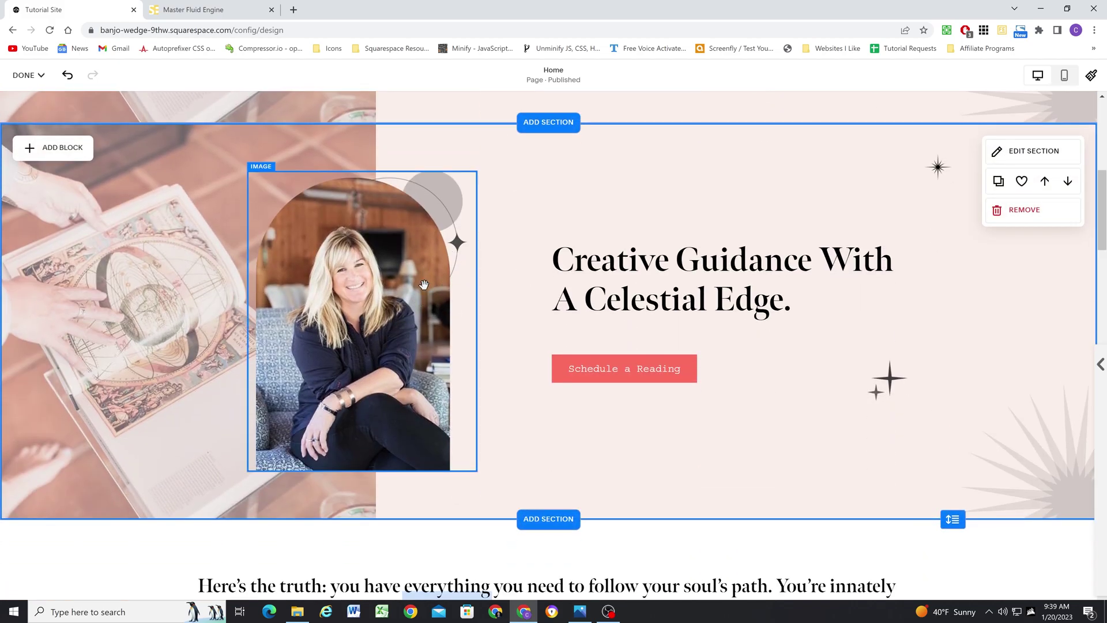
click(1066, 76)
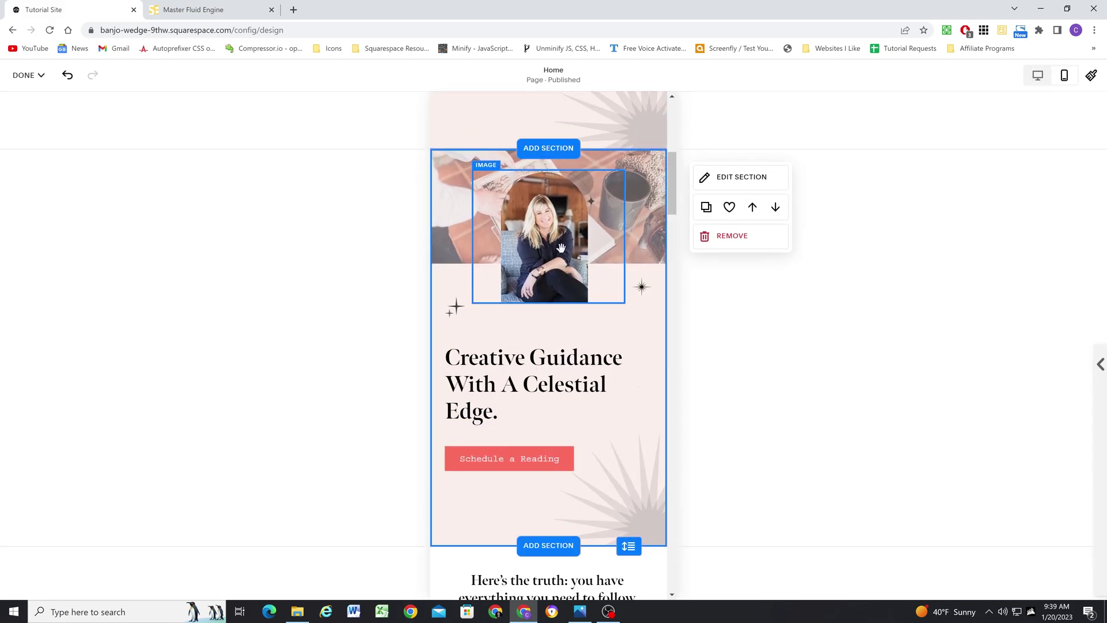
scroll(561, 248, up, 1)
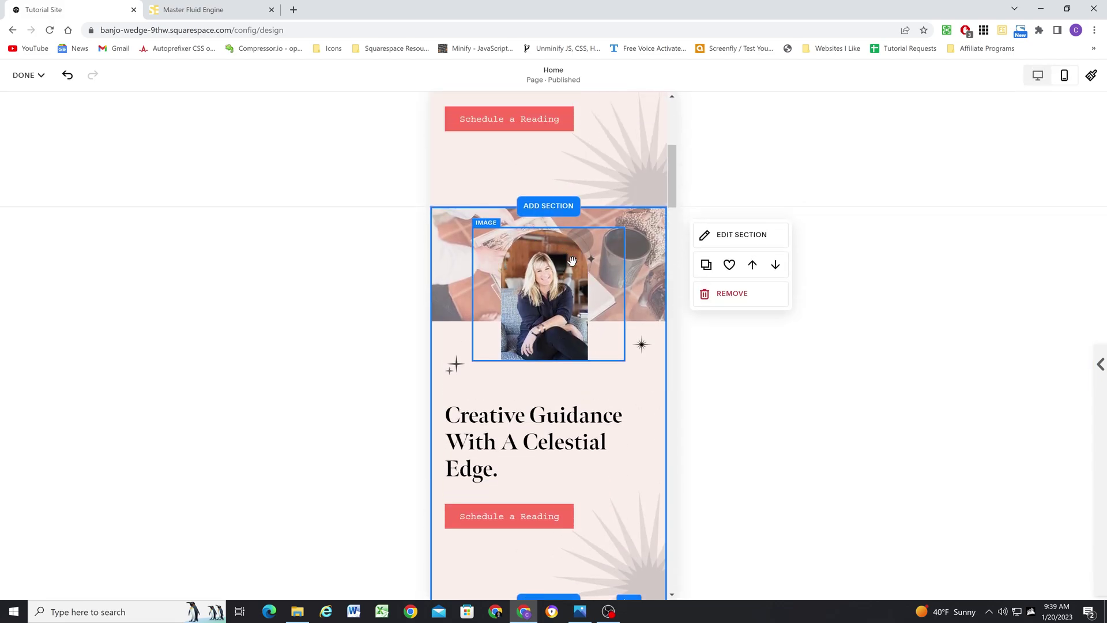
scroll(557, 338, up, 5)
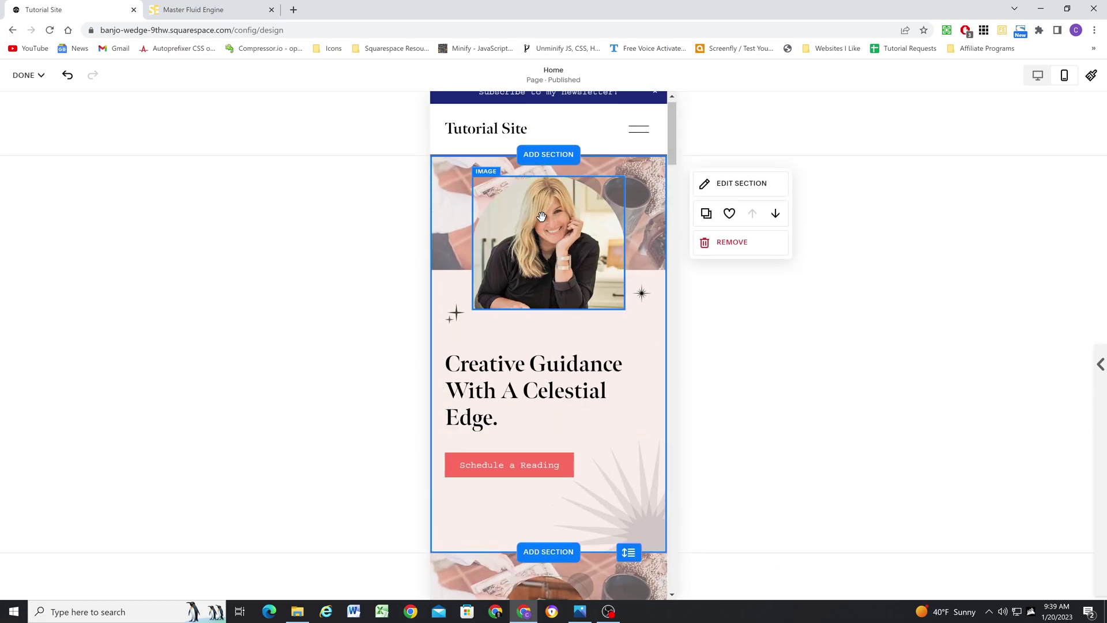
Inspect the top hero photo's Fill and 500/500/0/0 corner radius settings on mobile.
click(541, 216)
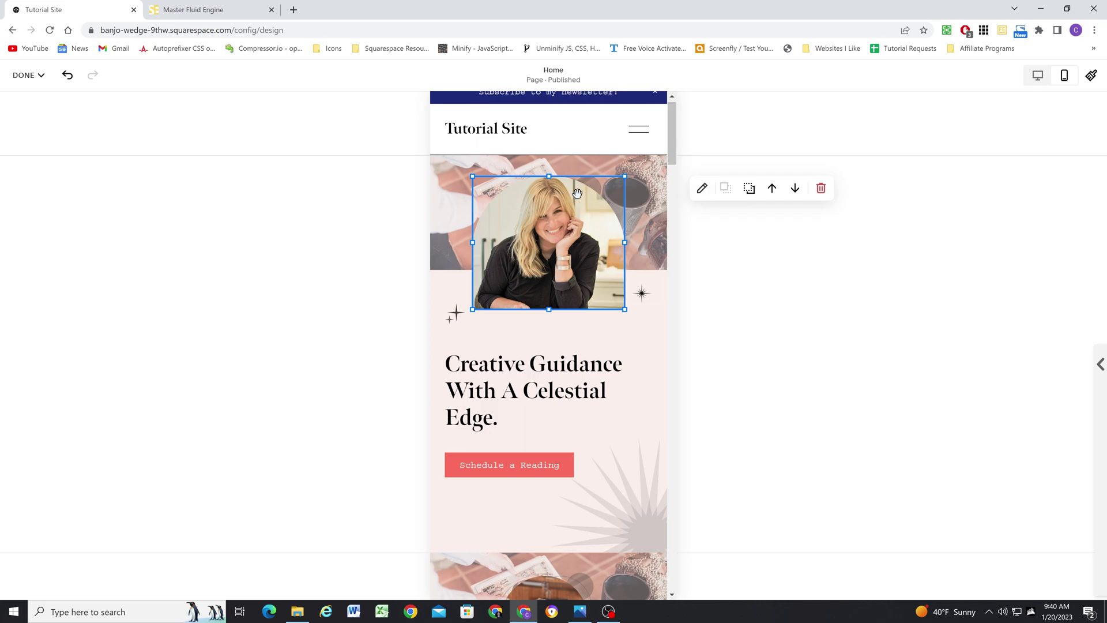
click(701, 188)
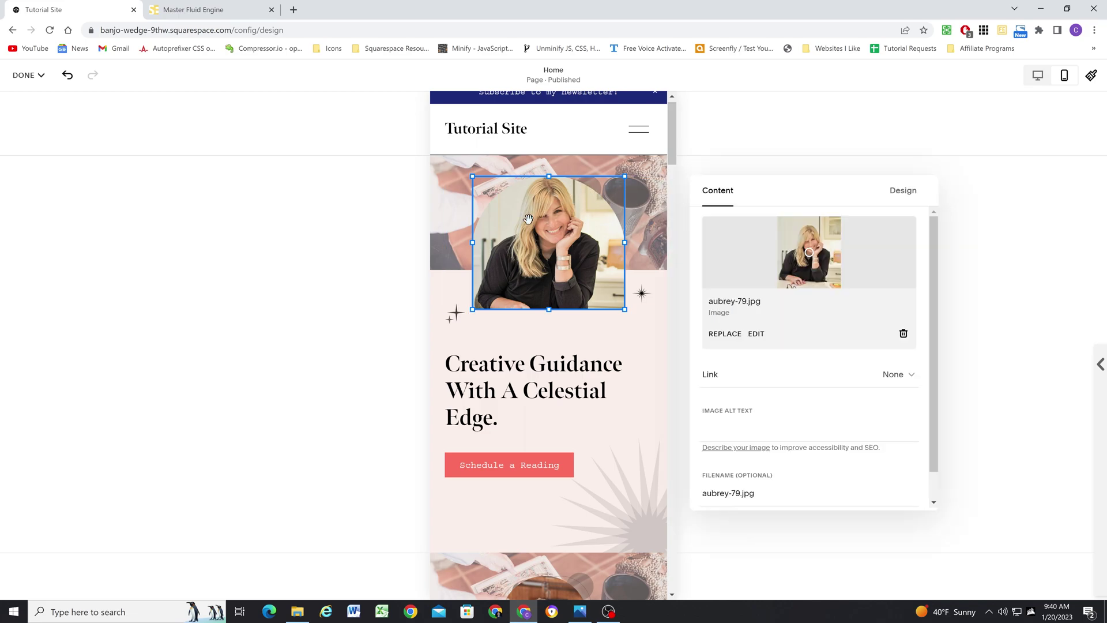
click(903, 190)
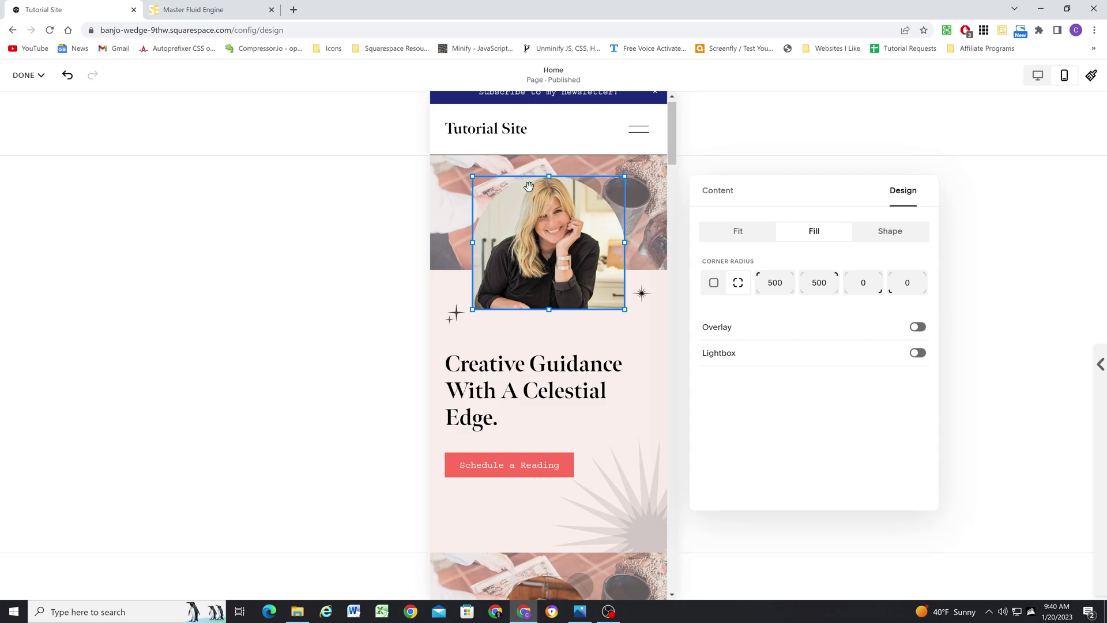
click(648, 252)
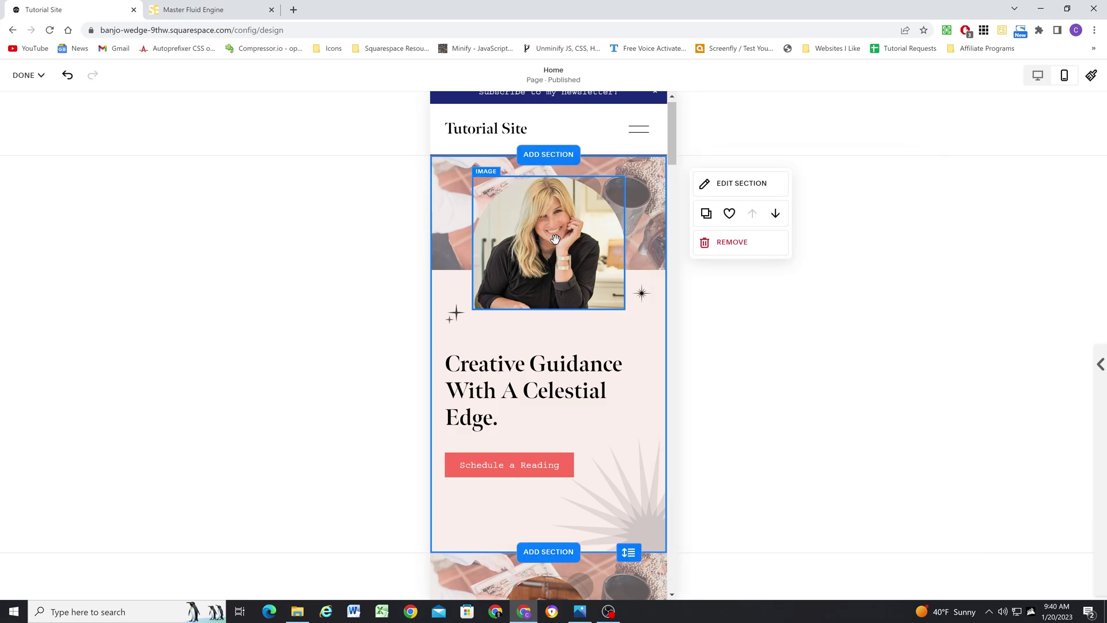
click(549, 272)
Nudge the top hero photo up in the grid, then stretch the second hero's baked-arch photo further down.
drag(548, 272, 522, 228)
scroll(646, 331, down, 4)
click(551, 375)
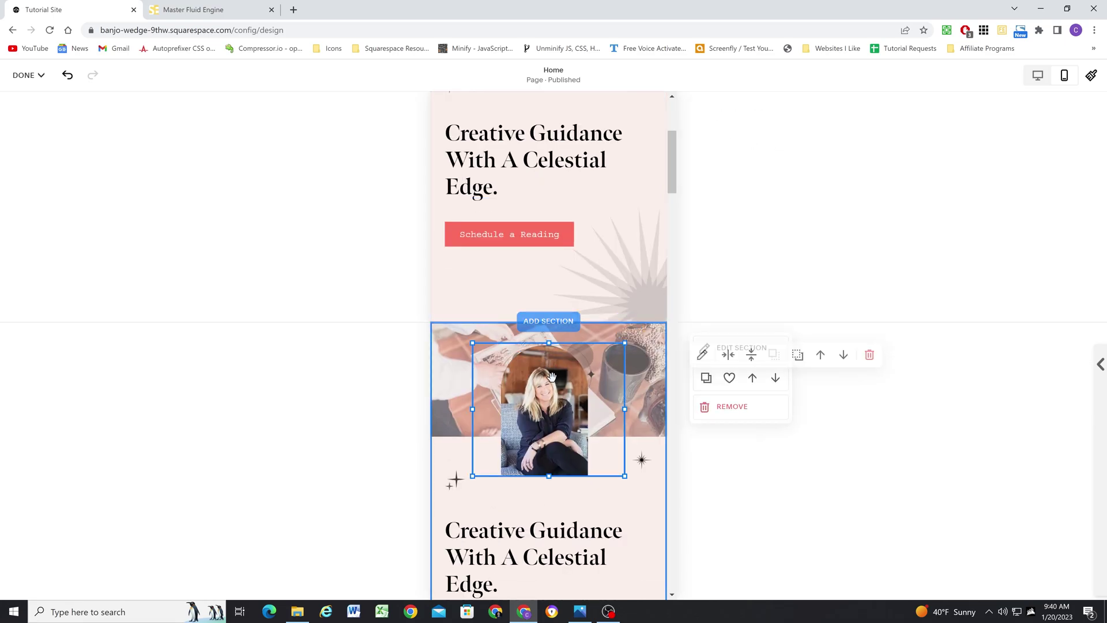
scroll(545, 314, down, 2)
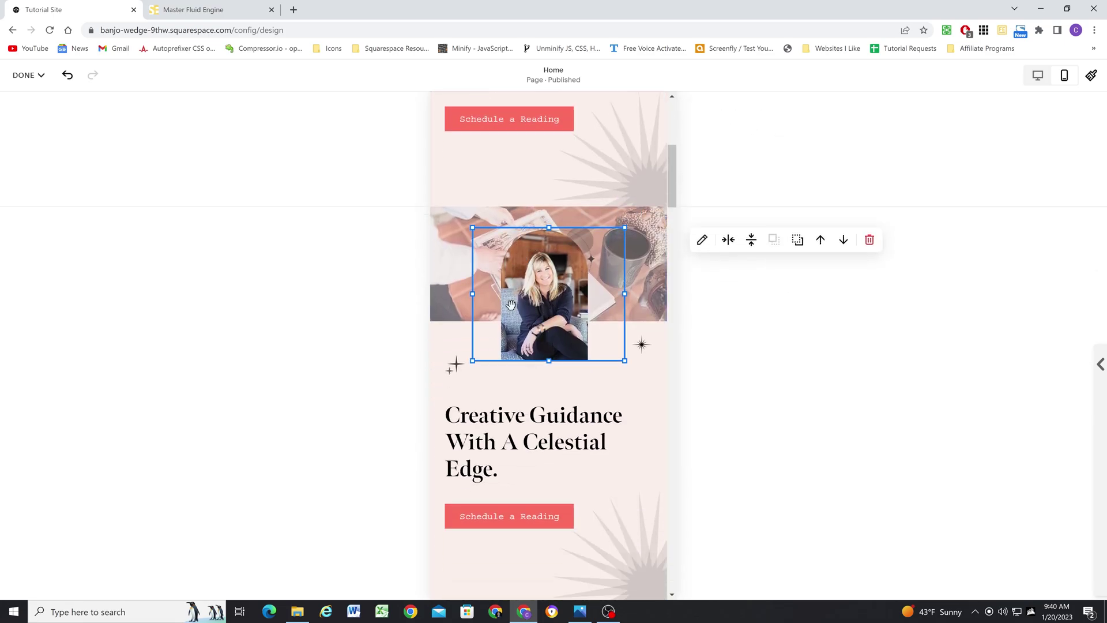
scroll(637, 387, down, 2)
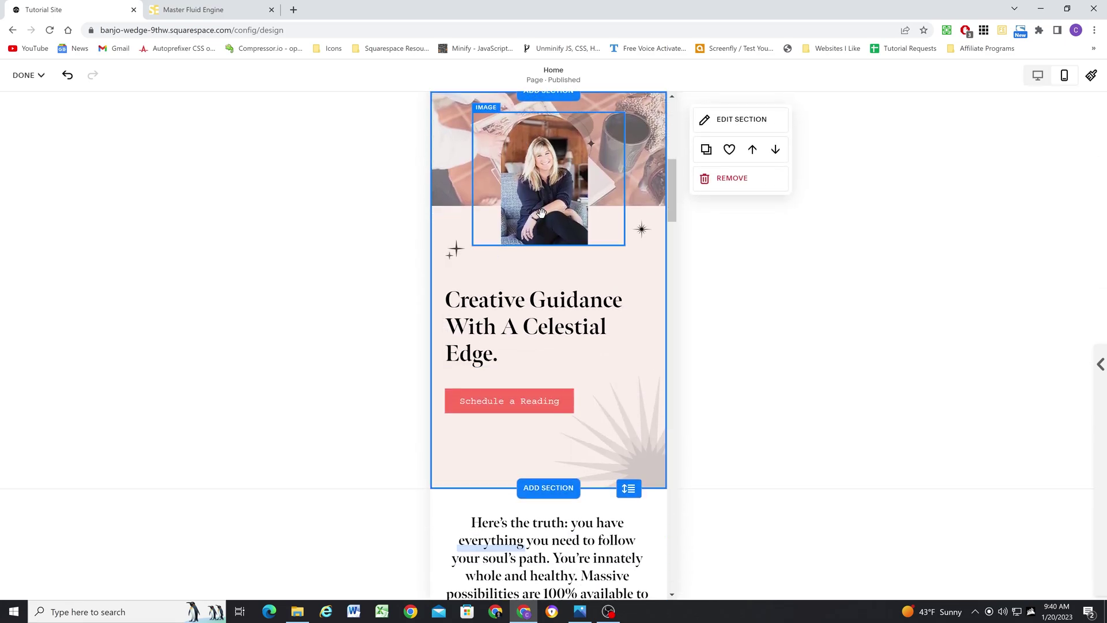
drag(549, 246, 545, 326)
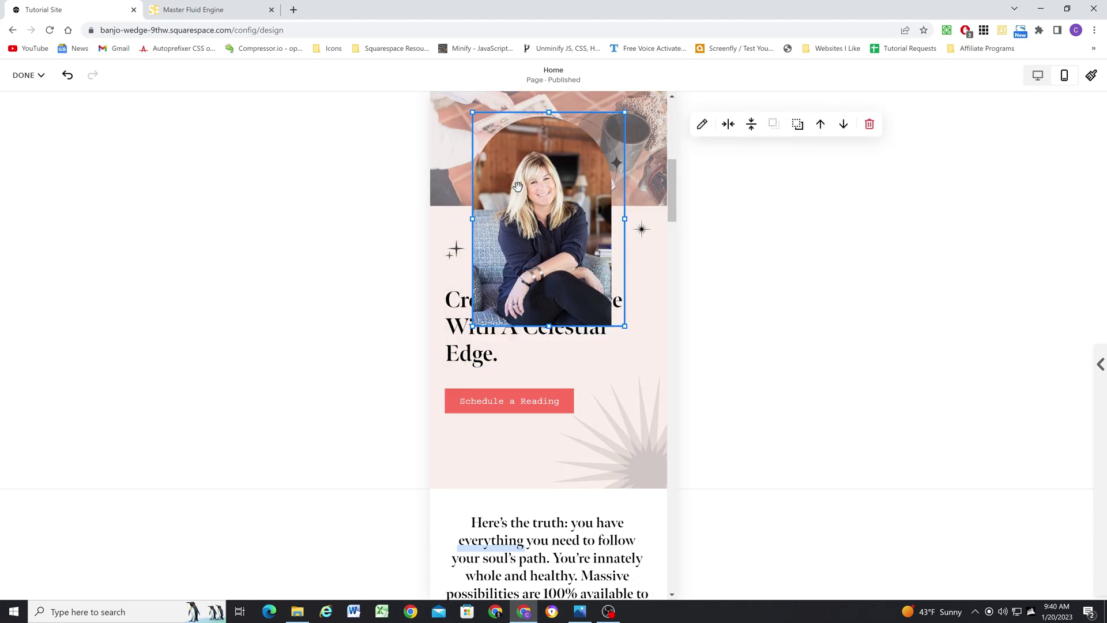
click(644, 273)
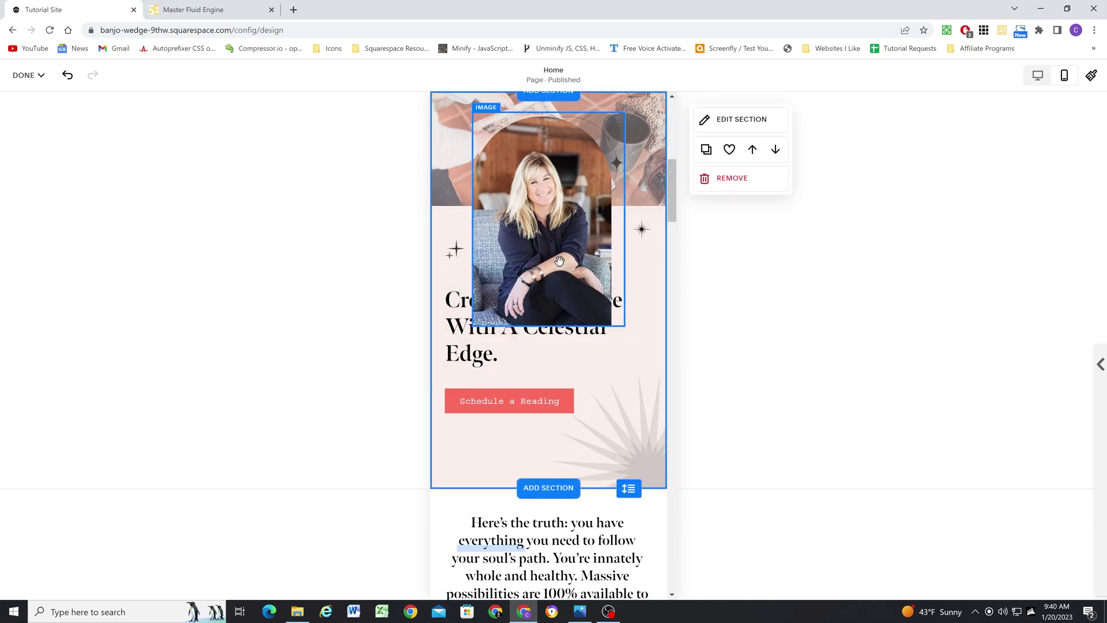
Scroll through the mobile Home layout to review both hero sections.
scroll(559, 261, up, 1)
scroll(571, 242, down, 2)
scroll(585, 222, up, 1)
scroll(560, 251, up, 1)
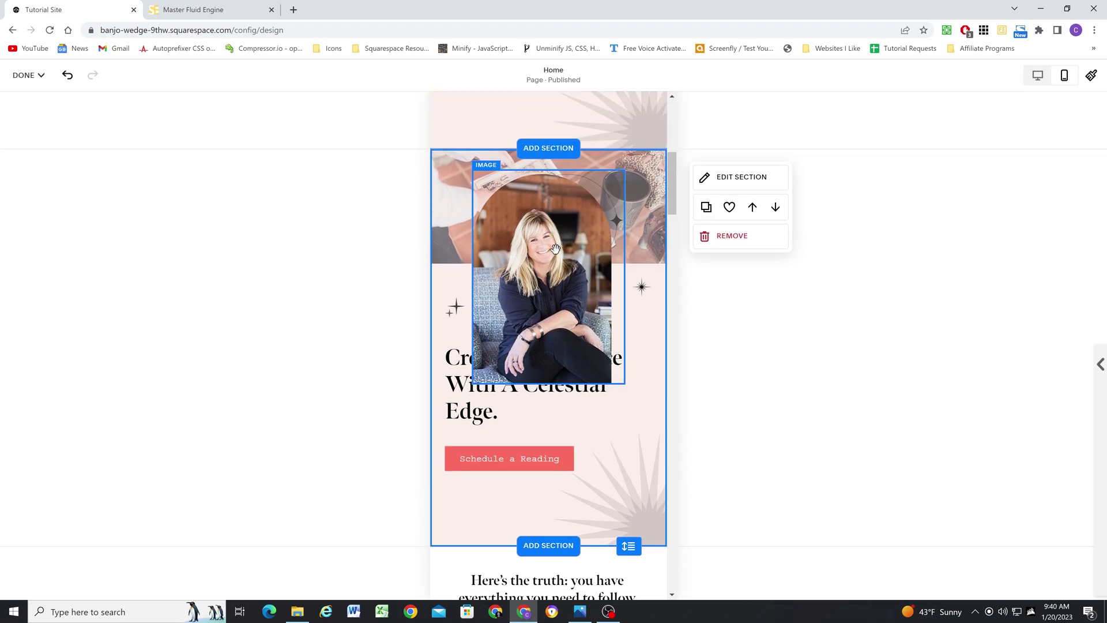
scroll(562, 259, up, 7)
scroll(569, 269, down, 2)
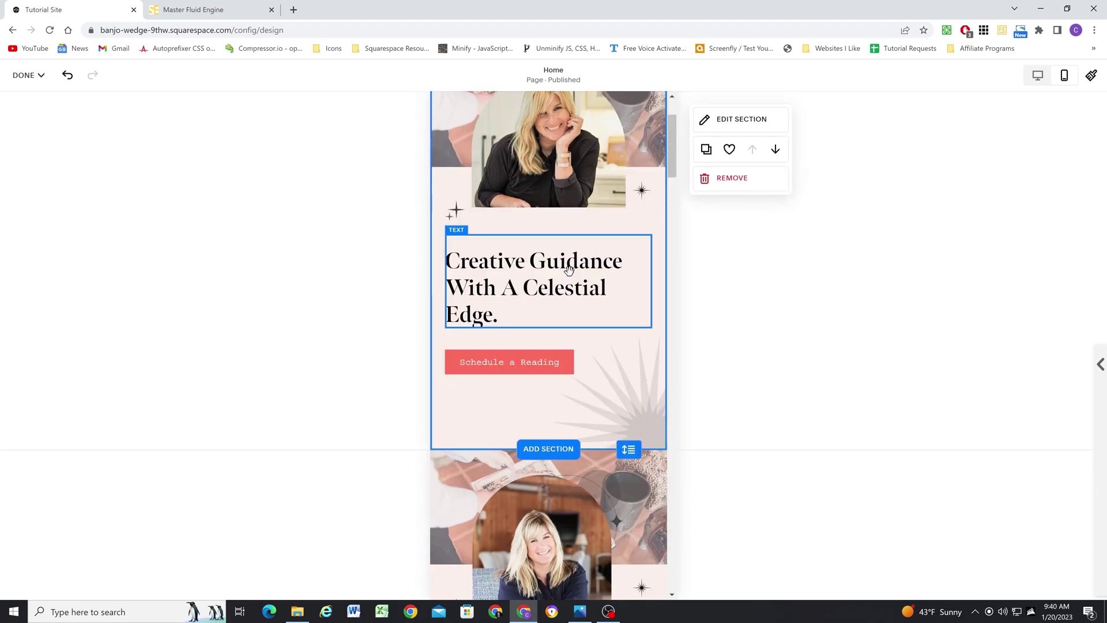
scroll(569, 270, down, 1)
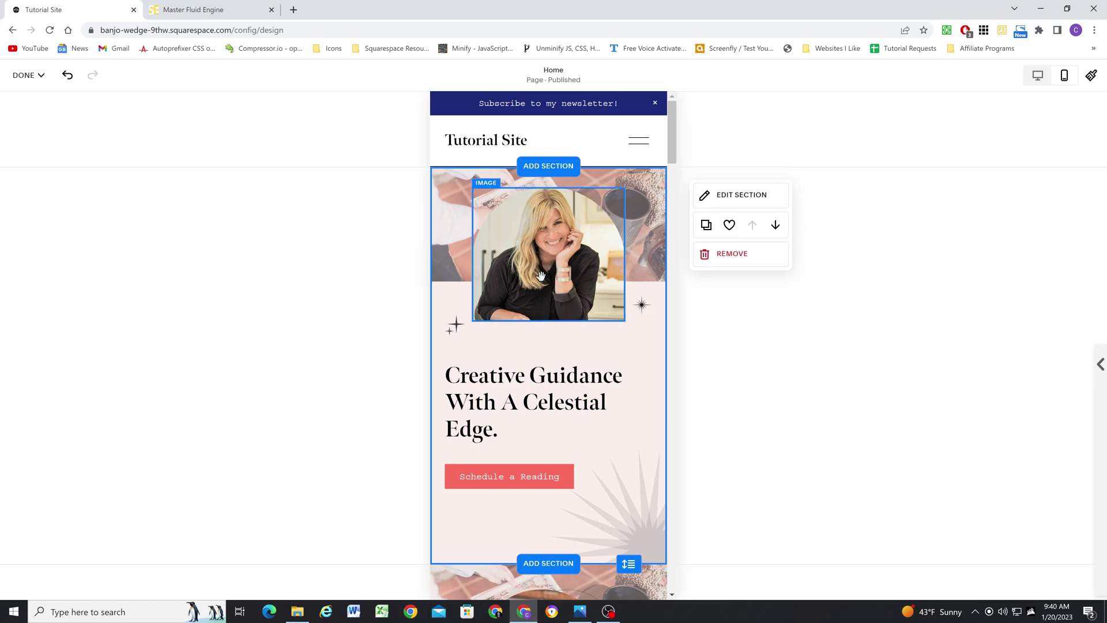
scroll(545, 267, down, 5)
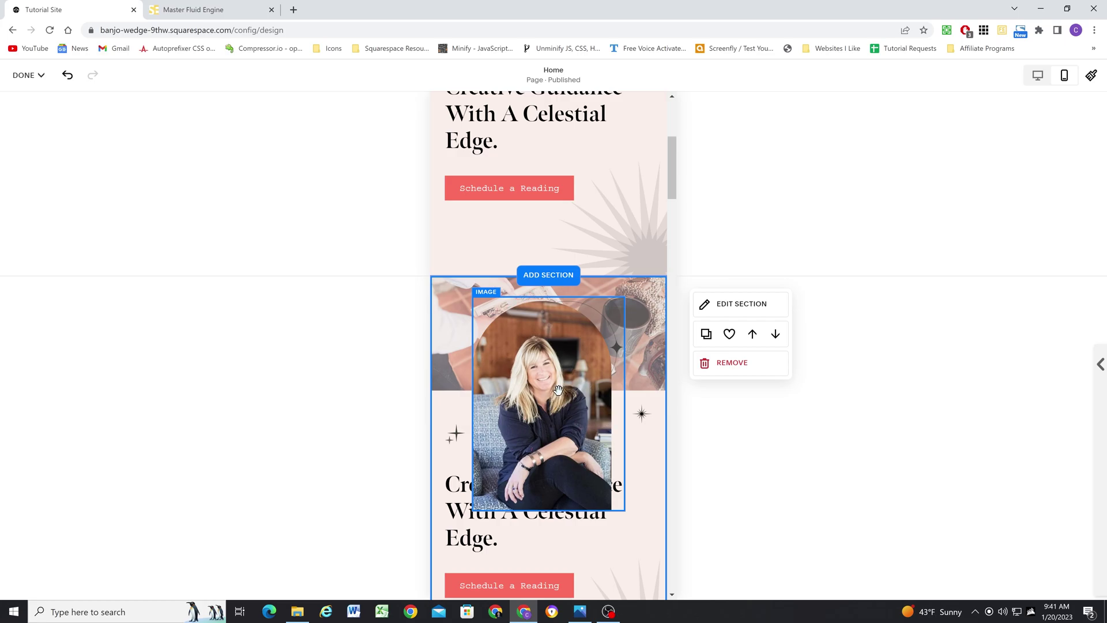
scroll(567, 382, up, 5)
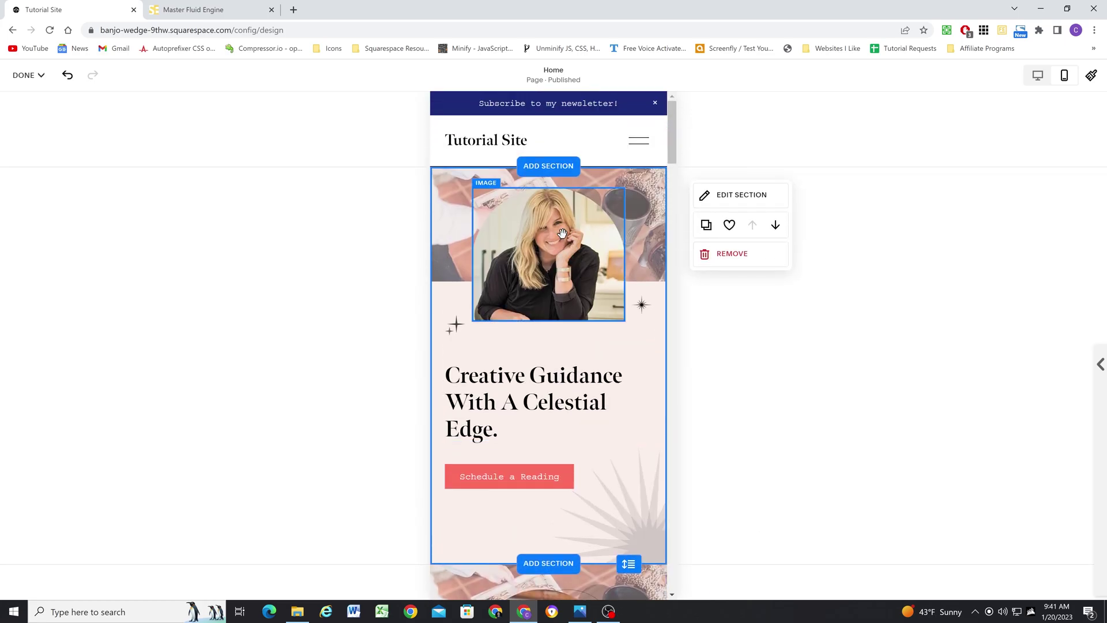
Return to the desktop layout and set the top hero's arch photo to Fill in its Design options.
click(1038, 75)
click(399, 312)
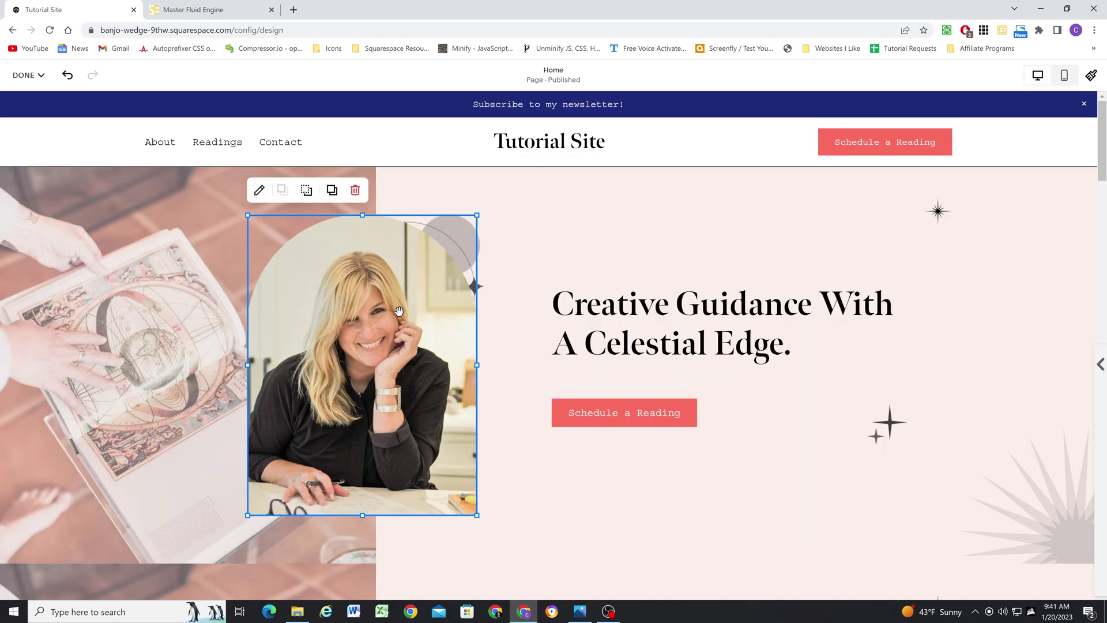
click(260, 192)
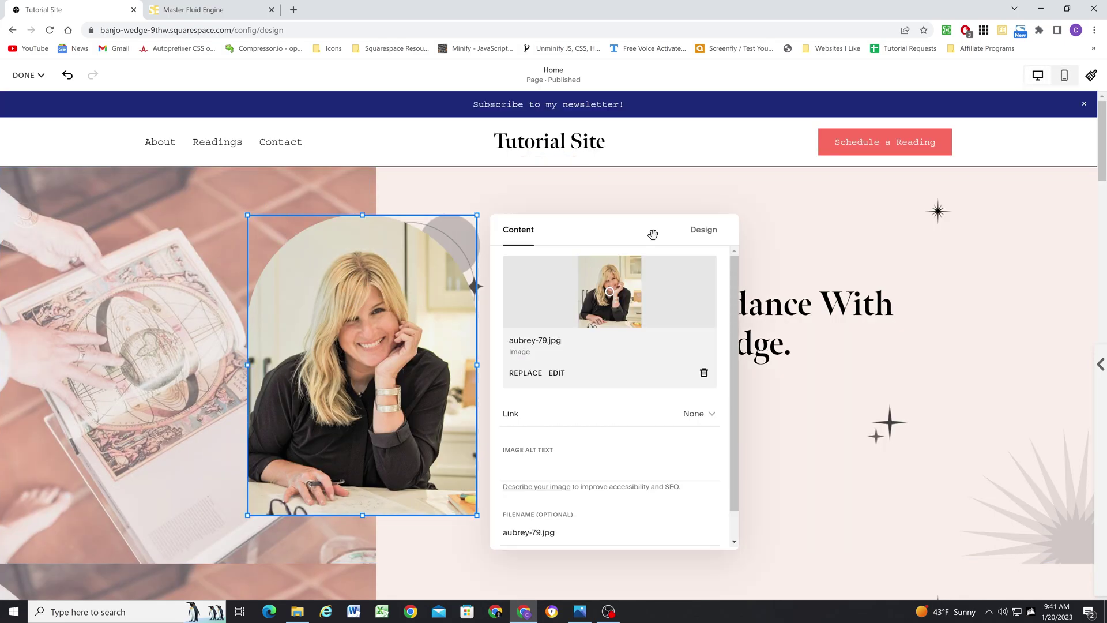
click(714, 239)
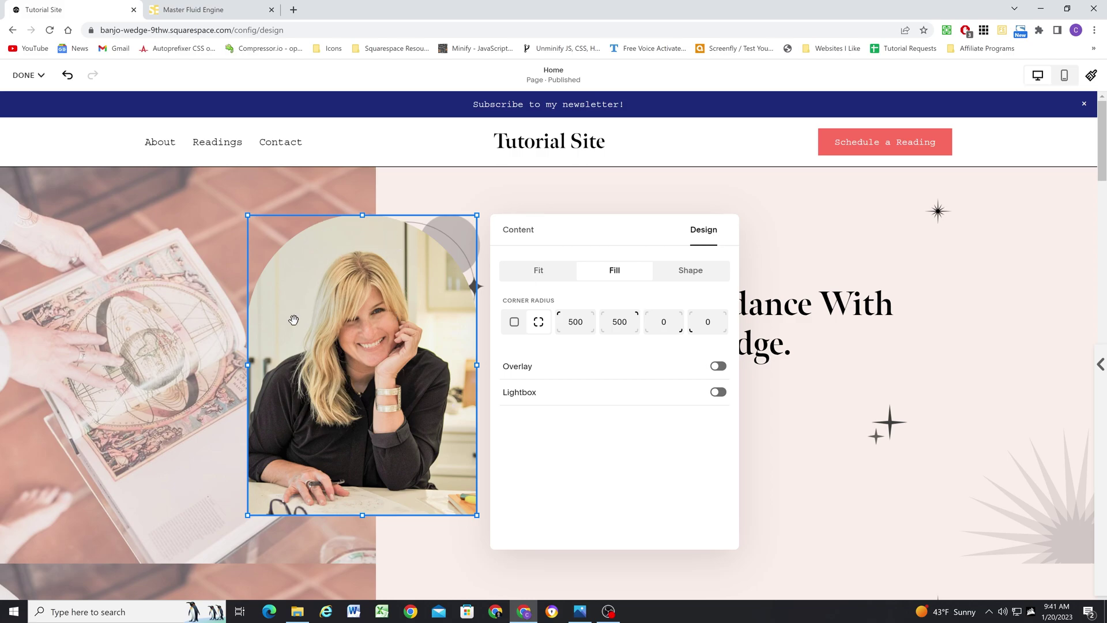
click(614, 270)
click(564, 181)
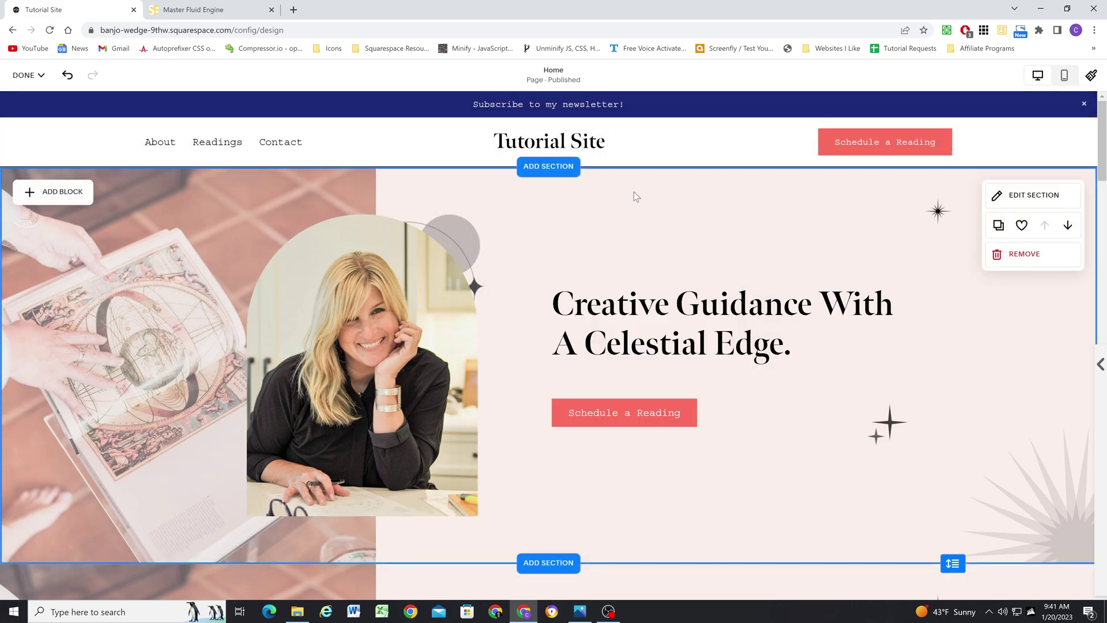
Check that the top hero photo uses the aubrey-79.jpg file.
scroll(422, 289, down, 1)
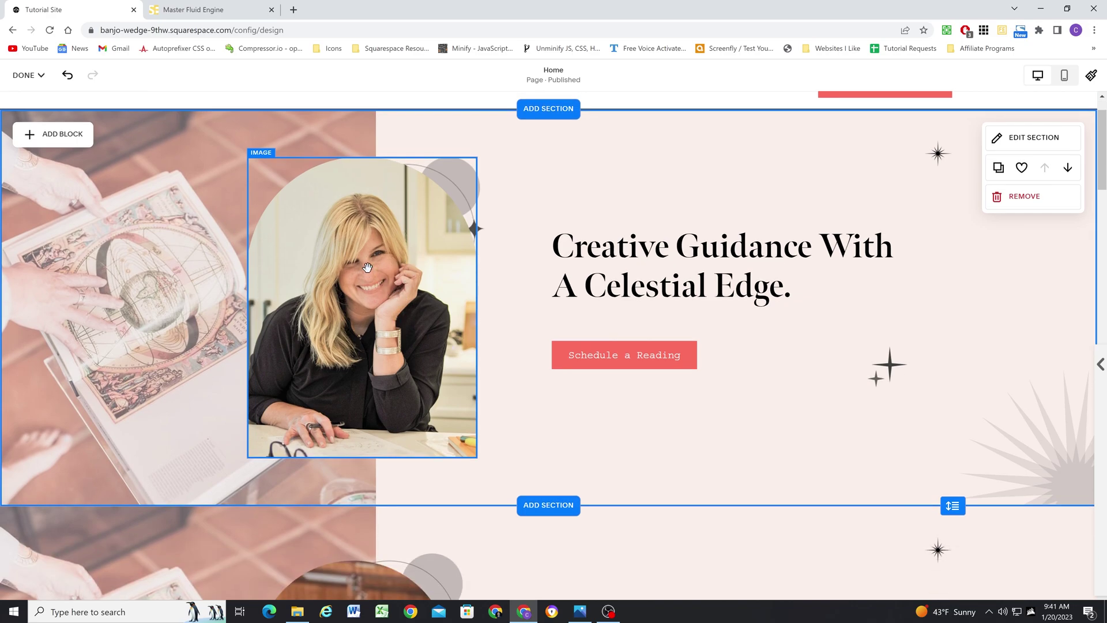
scroll(368, 286, up, 1)
double_click(367, 287)
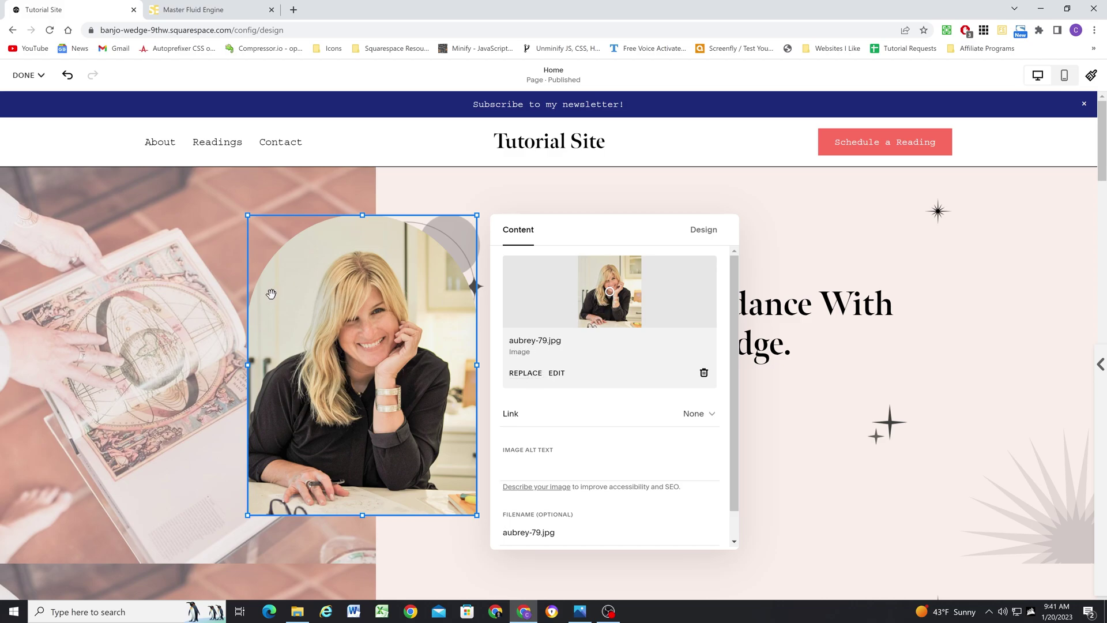
click(553, 190)
Check the second hero's photo settings showing the Image (1).png file.
scroll(464, 448, down, 5)
scroll(463, 449, down, 1)
click(381, 361)
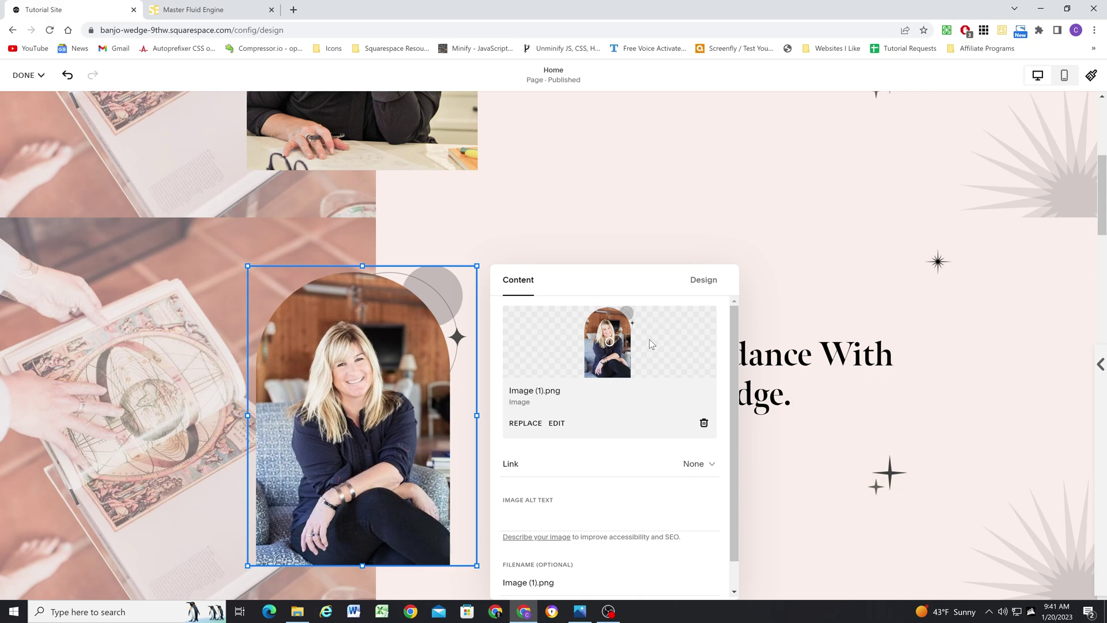
click(466, 241)
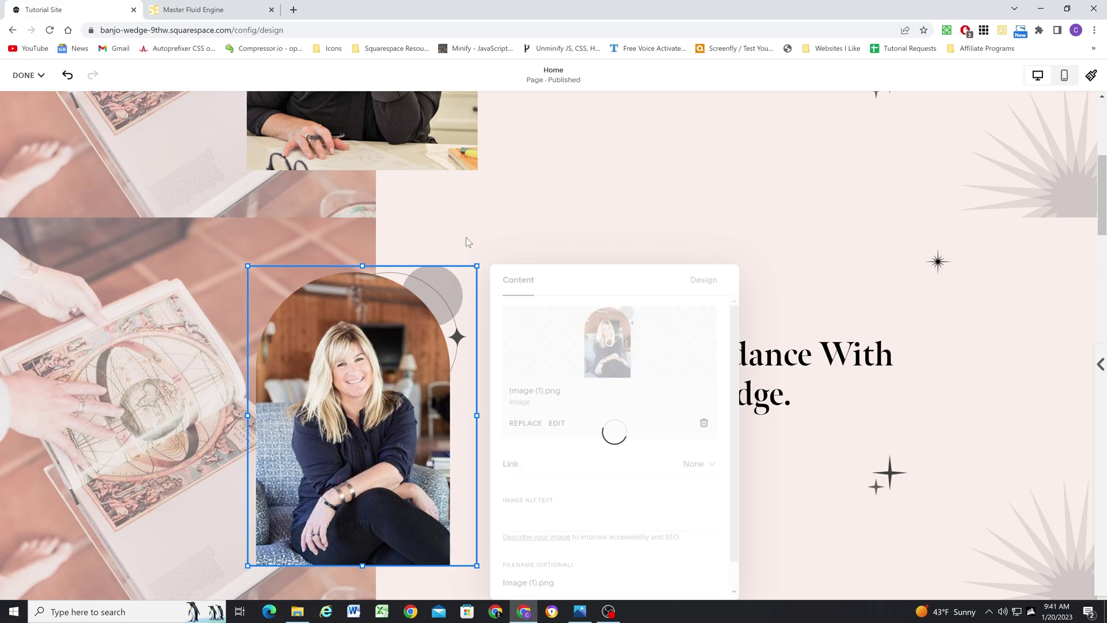
scroll(510, 353, up, 1)
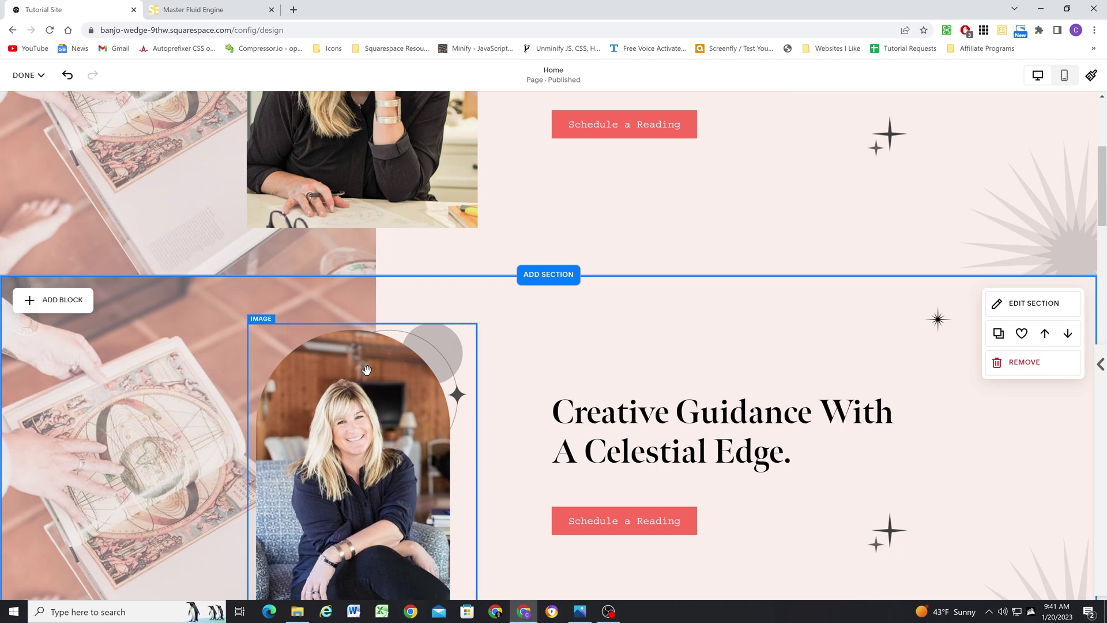
scroll(413, 346, up, 4)
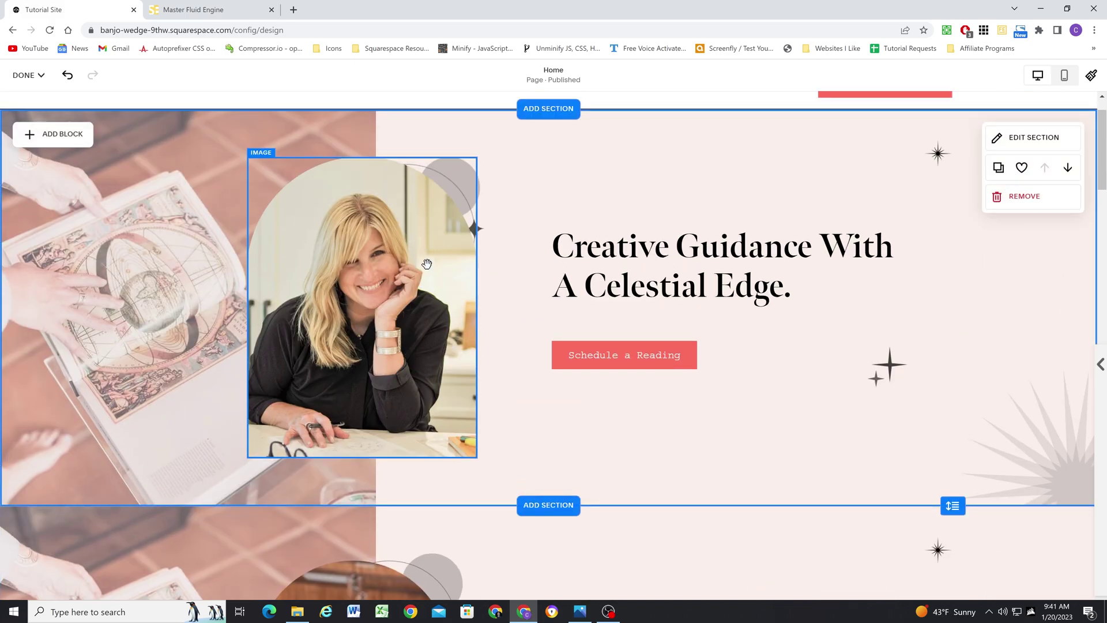